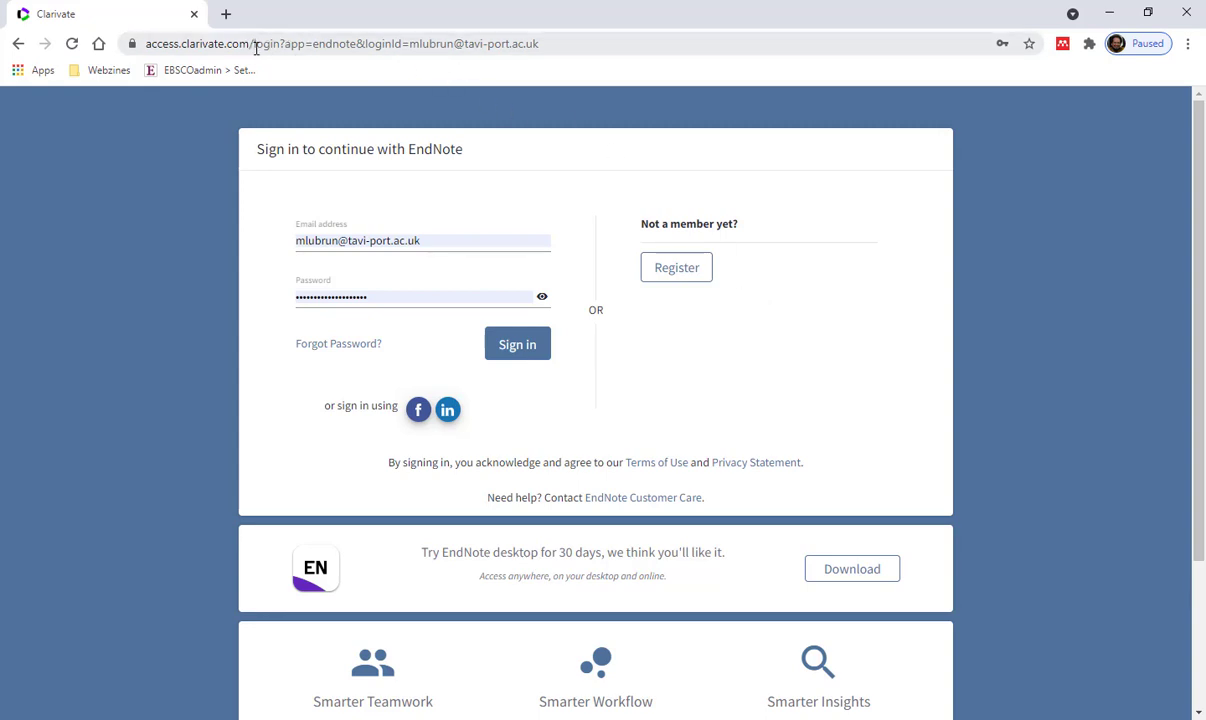
# - View the EndNote registration form, return to the sign-in page and sign in with the pre-filled account details
pyautogui.click(690, 281)
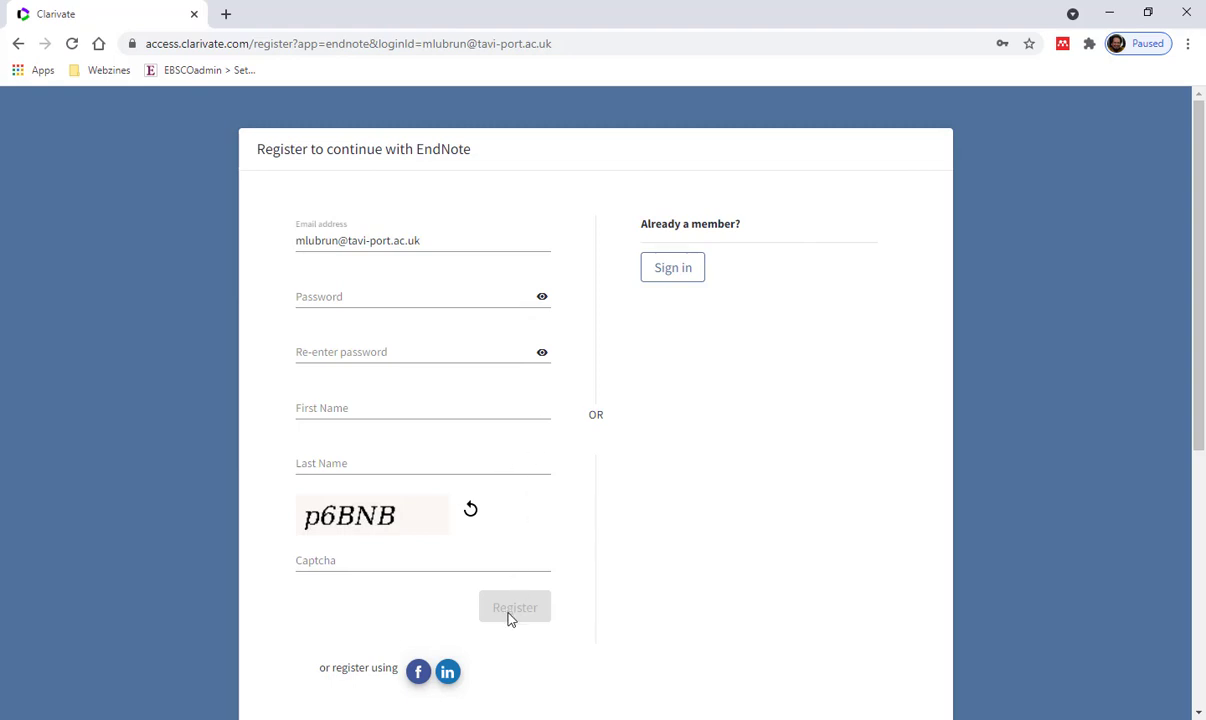
pyautogui.click(20, 45)
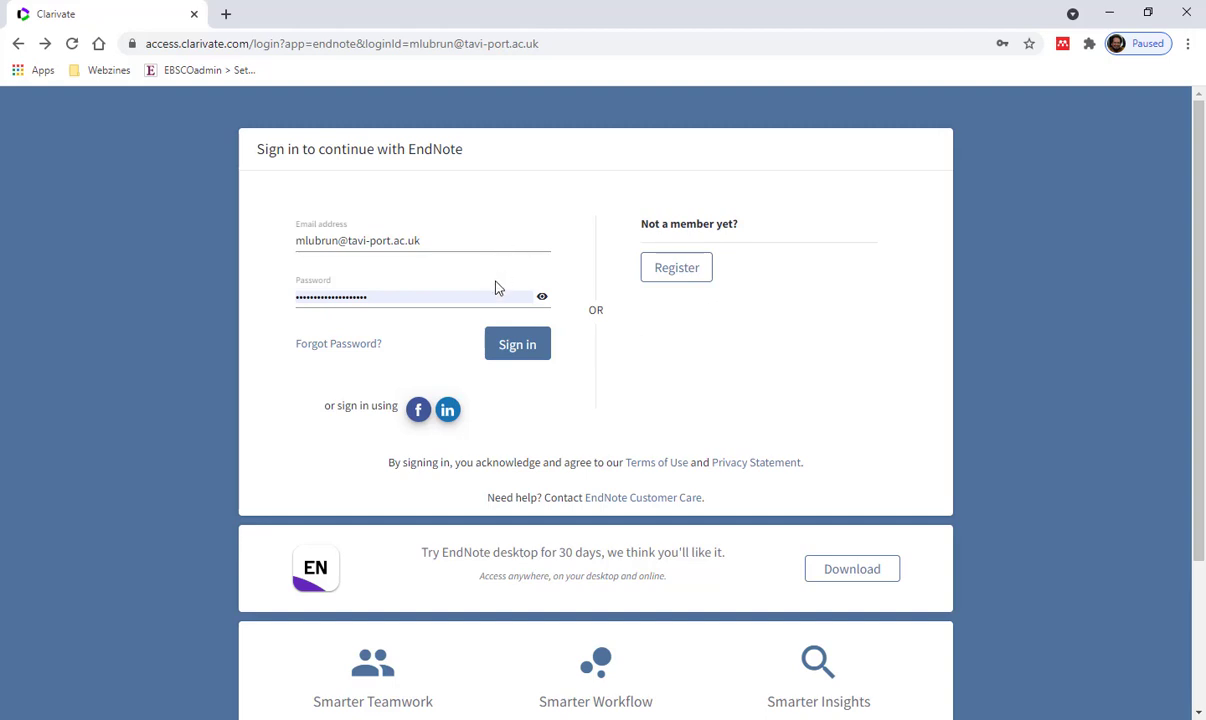
pyautogui.click(517, 340)
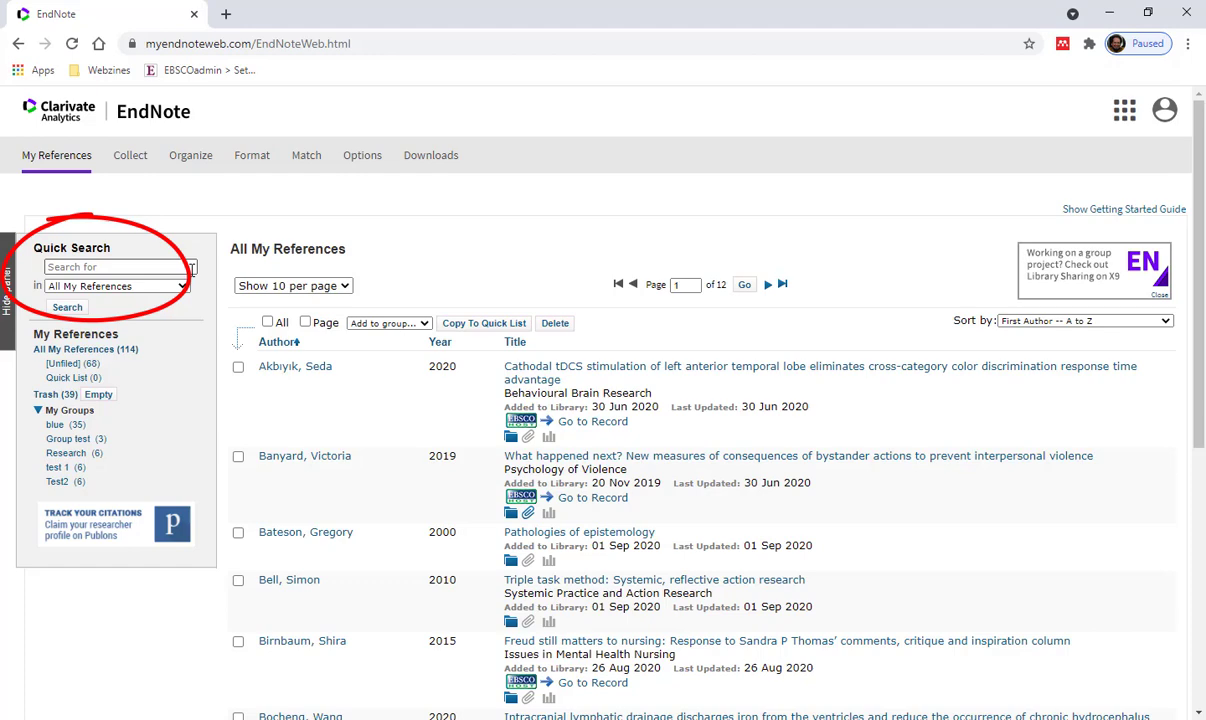
# - Open the first reference in All My References and review its bibliographic fields, attachments and abstract
pyautogui.click(676, 375)
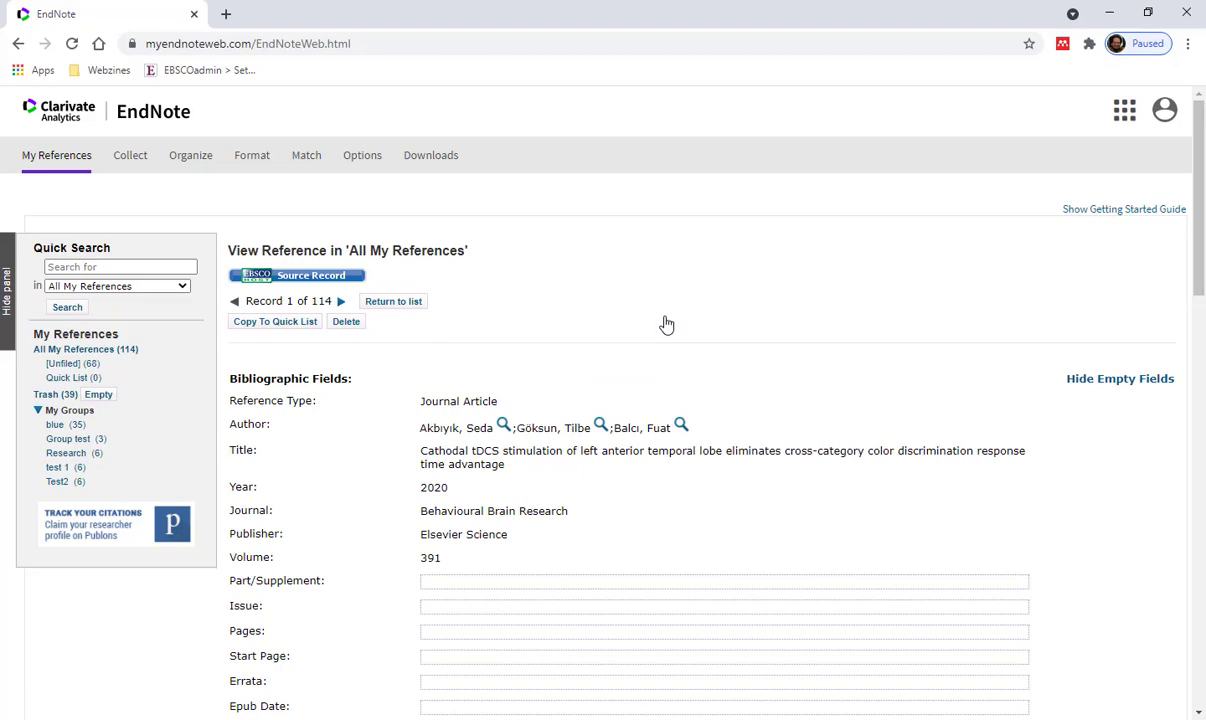
pyautogui.scroll(-3, 667, 325)
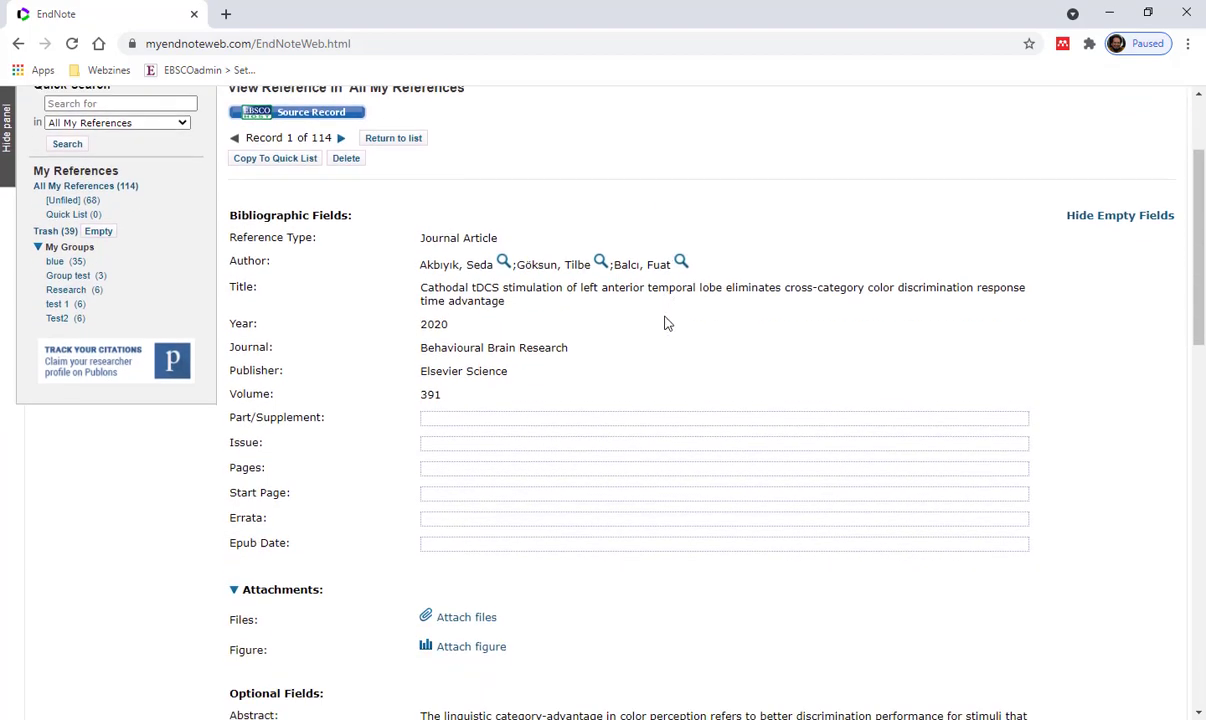
pyautogui.scroll(-2, 665, 316)
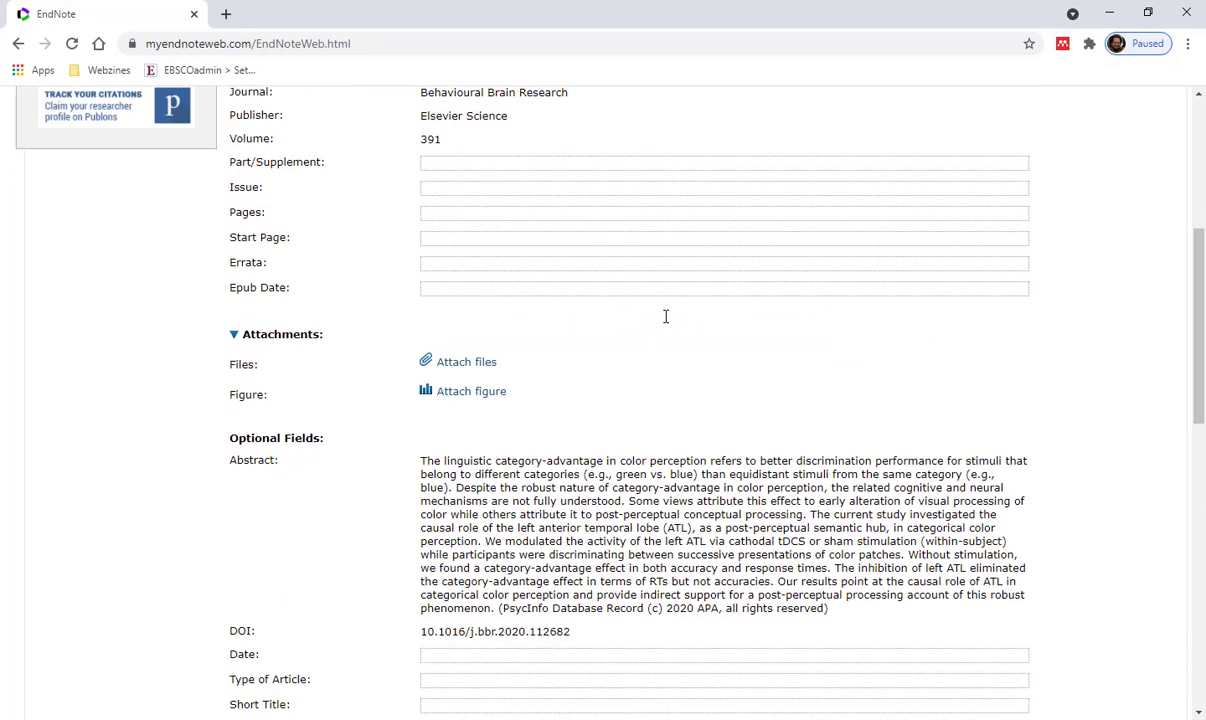
pyautogui.scroll(-4, 665, 316)
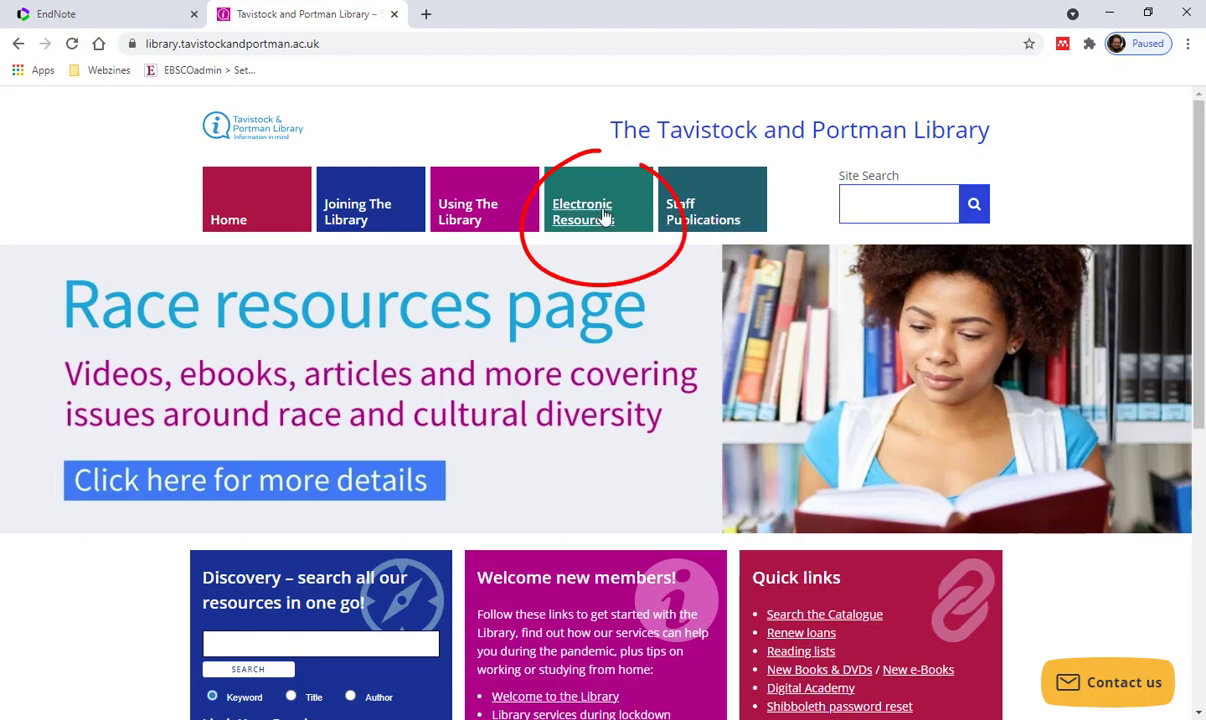
# - From the Tavistock and Portman Library's psychology databases, open PsycINFO (via EBSCOhost) and log in with the pre-filled Shibboleth credentials
pyautogui.moveTo(606, 262)
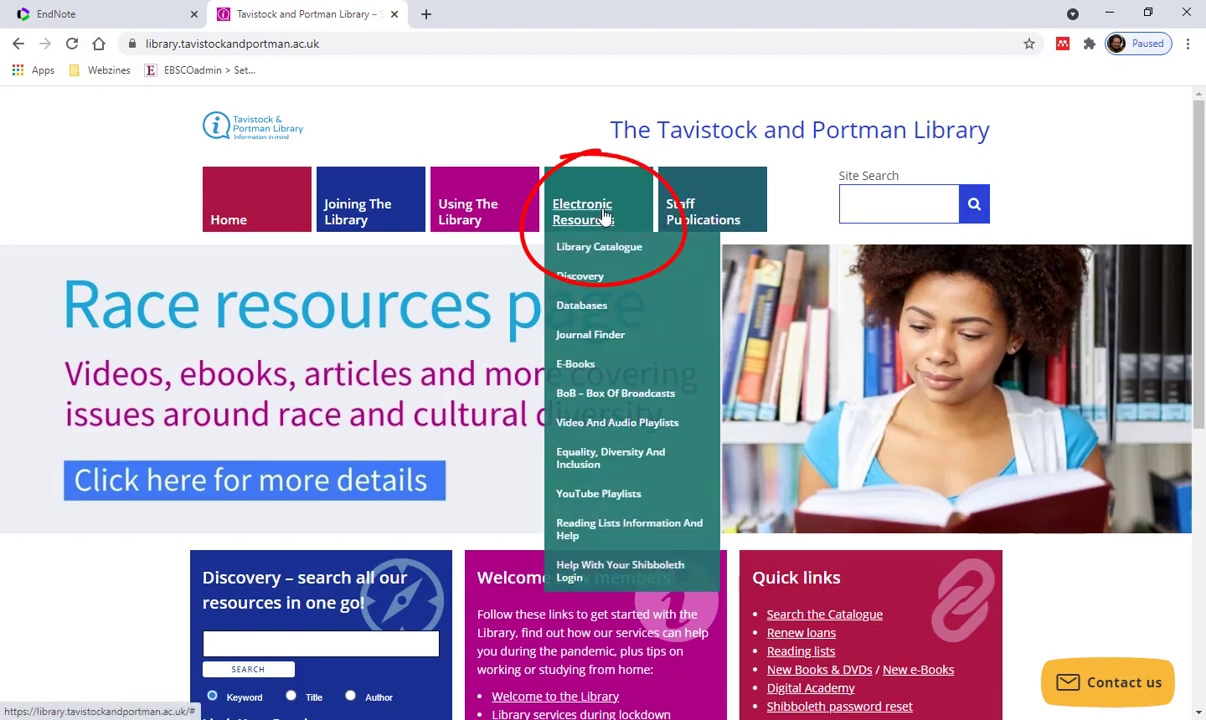
pyautogui.click(603, 308)
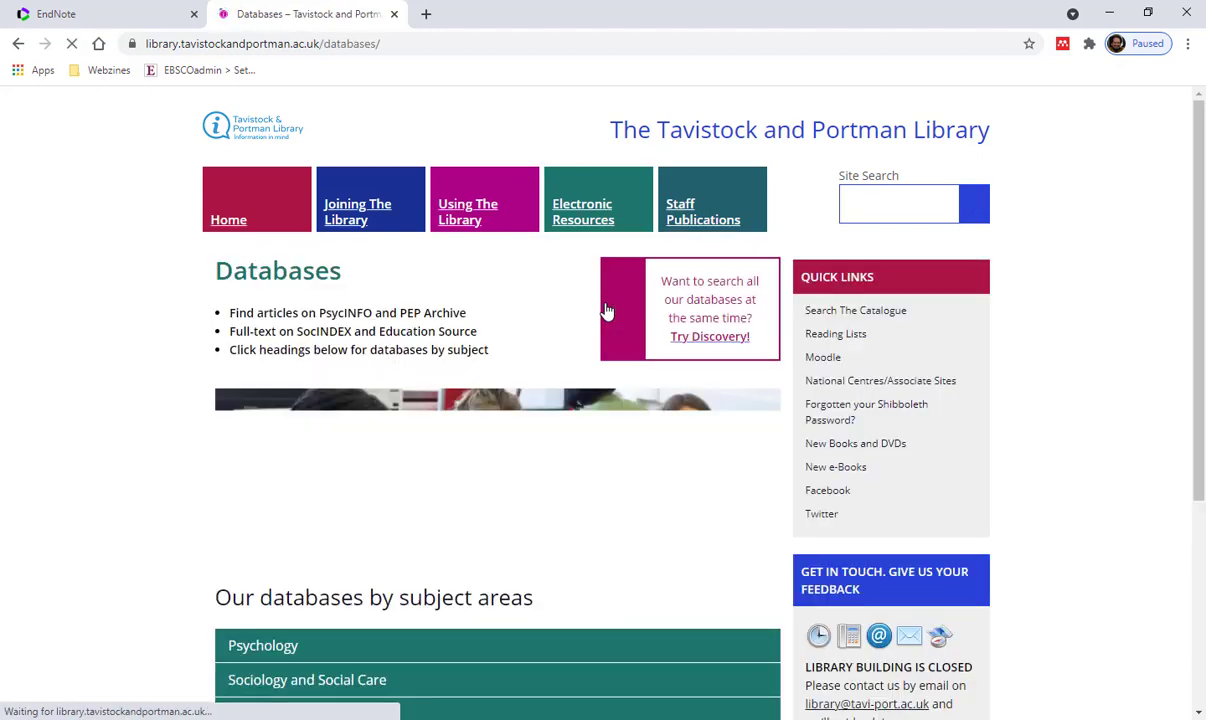
pyautogui.scroll(-3, 483, 309)
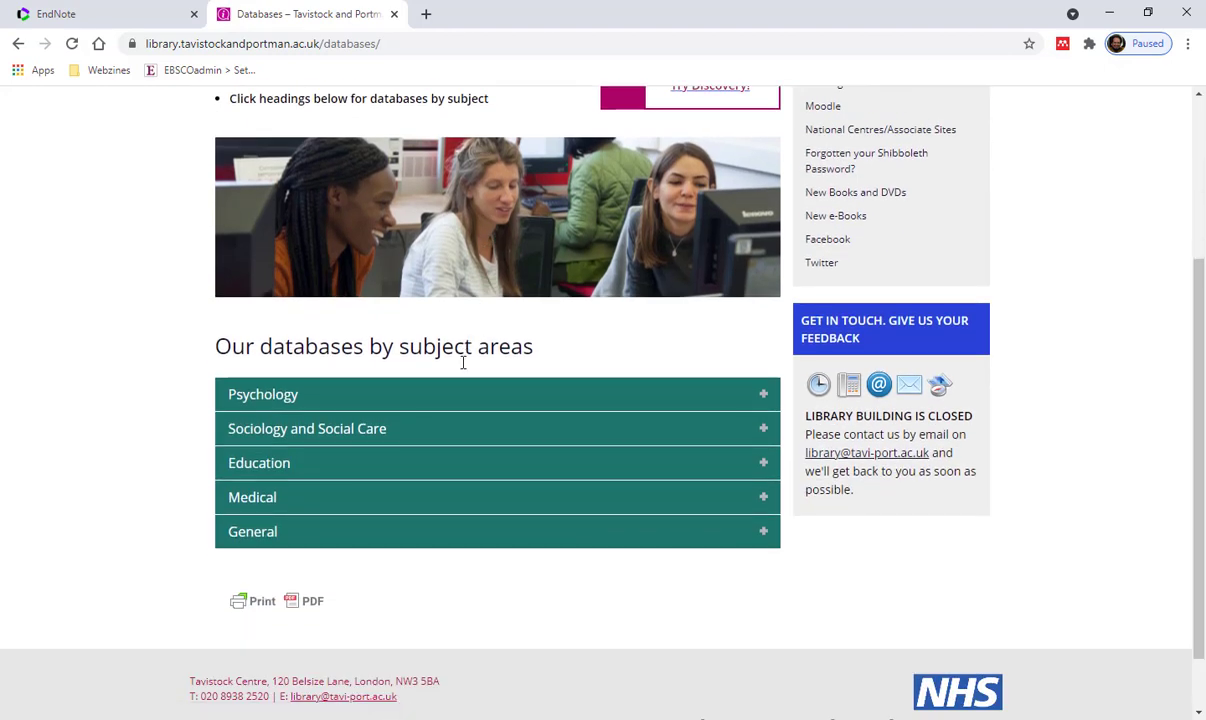
pyautogui.click(456, 405)
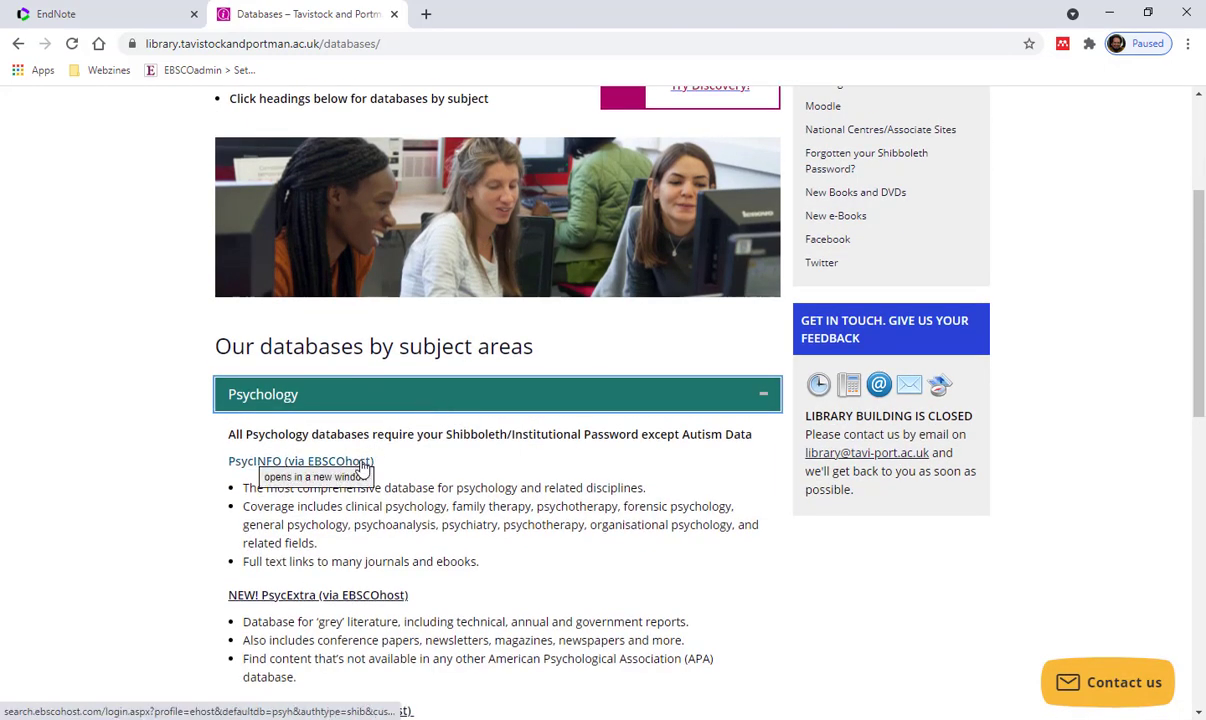
pyautogui.scroll(-2, 444, 487)
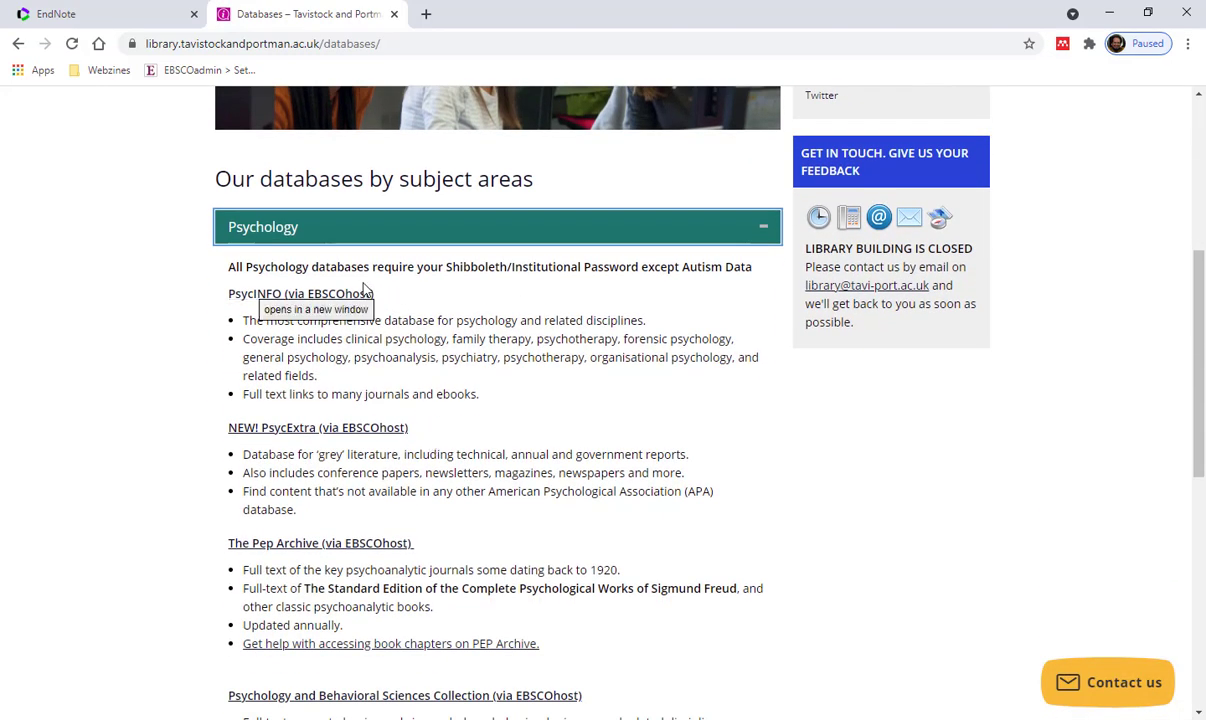
pyautogui.click(280, 292)
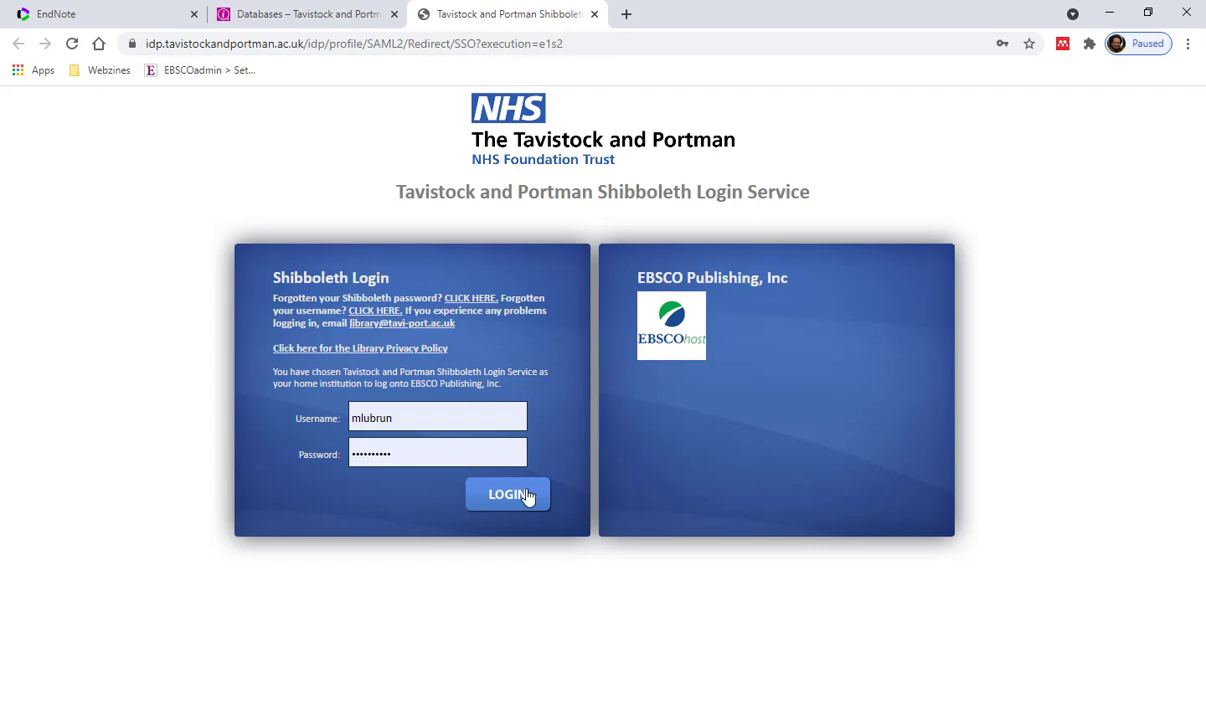
pyautogui.click(526, 495)
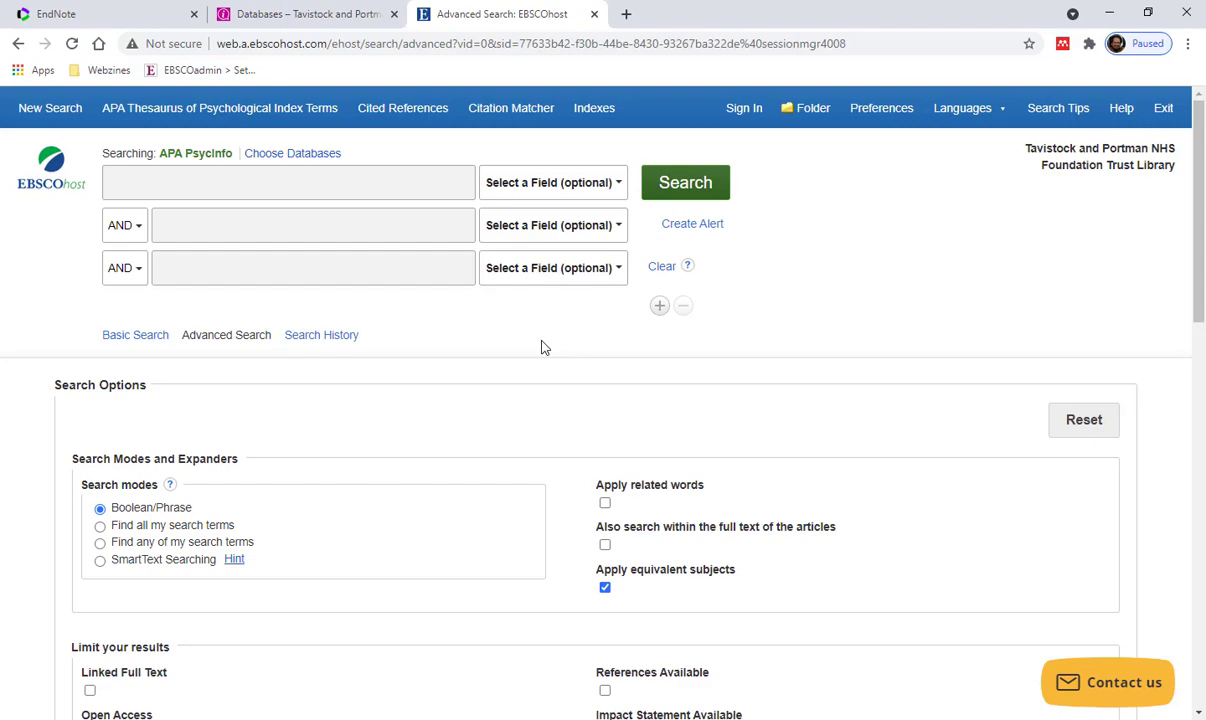
# - Search APA PsycInfo for "freud" and go to the result list
pyautogui.click(405, 185)
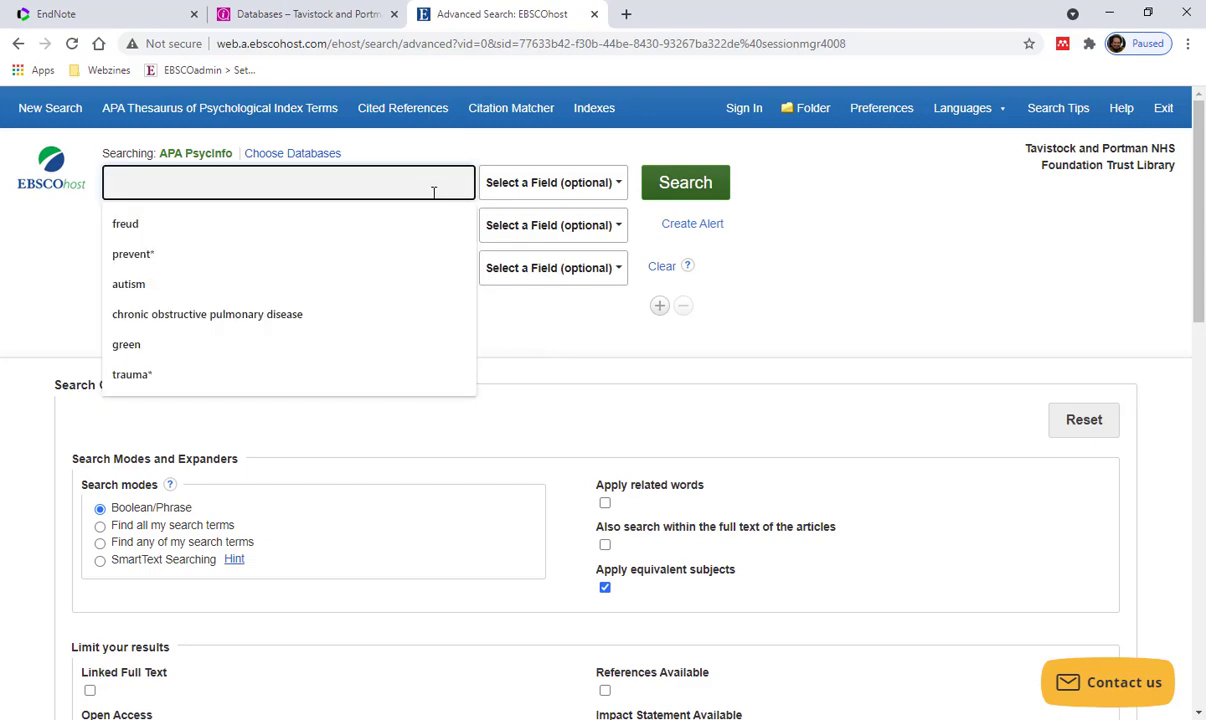
pyautogui.write('freud')
pyautogui.press('Return')
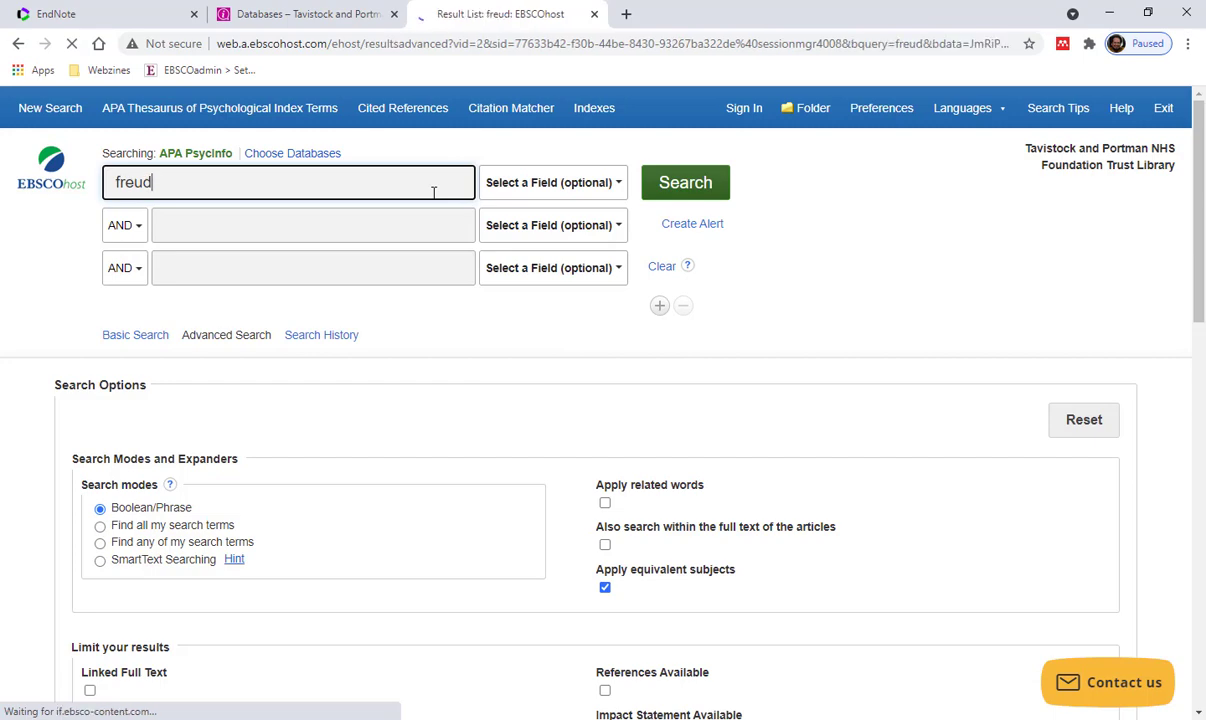
pyautogui.scroll(-3, 433, 193)
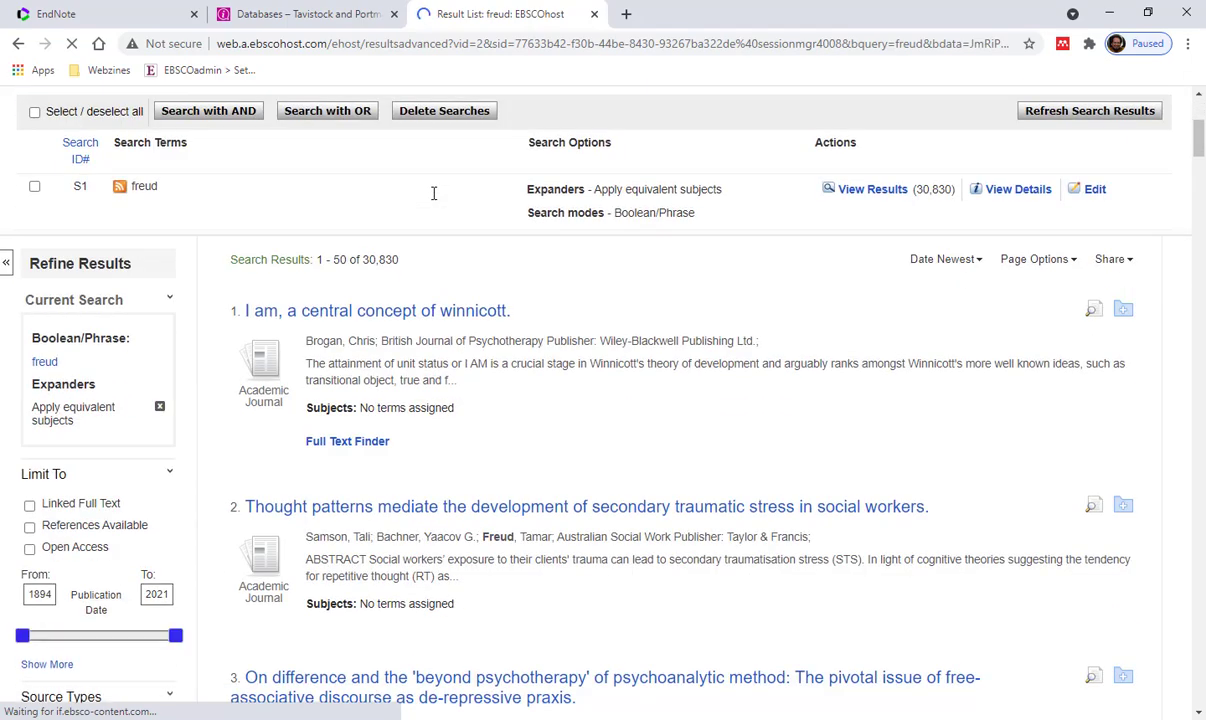
# - Open the record "I am, a central concept of winnicott." and export it using Direct Export to EndNote Web
pyautogui.click(433, 311)
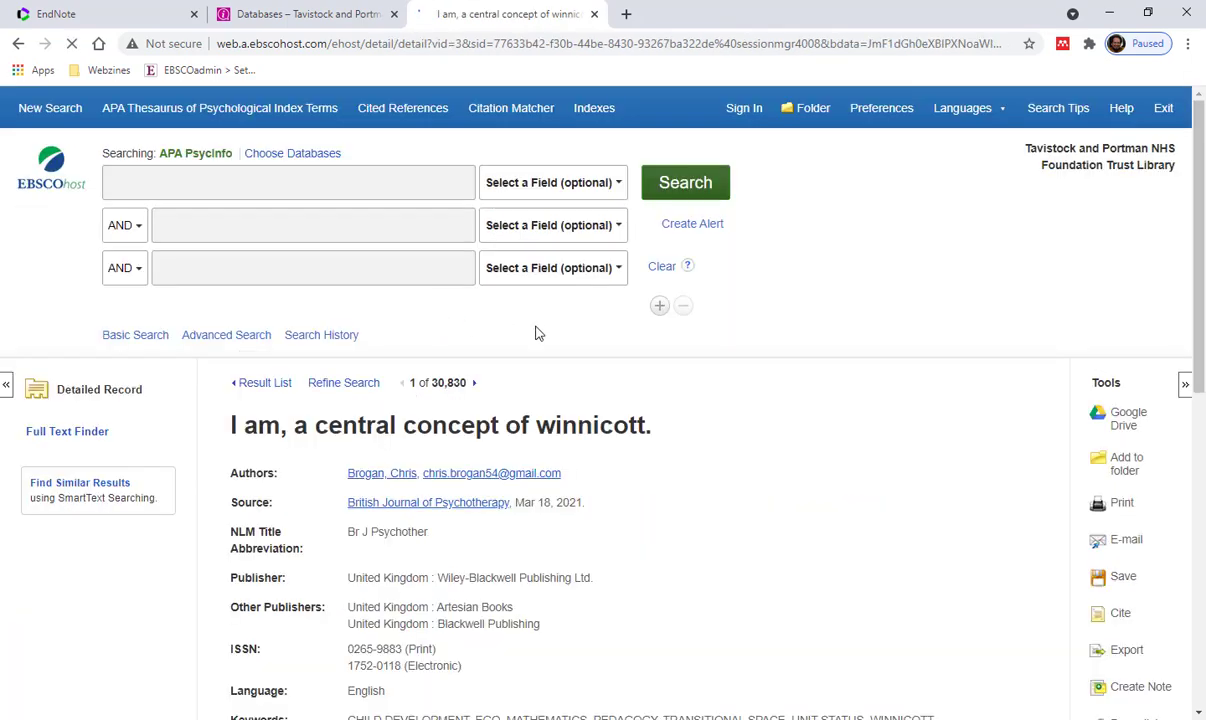
pyautogui.scroll(-1, 840, 354)
pyautogui.scroll(-1, 840, 357)
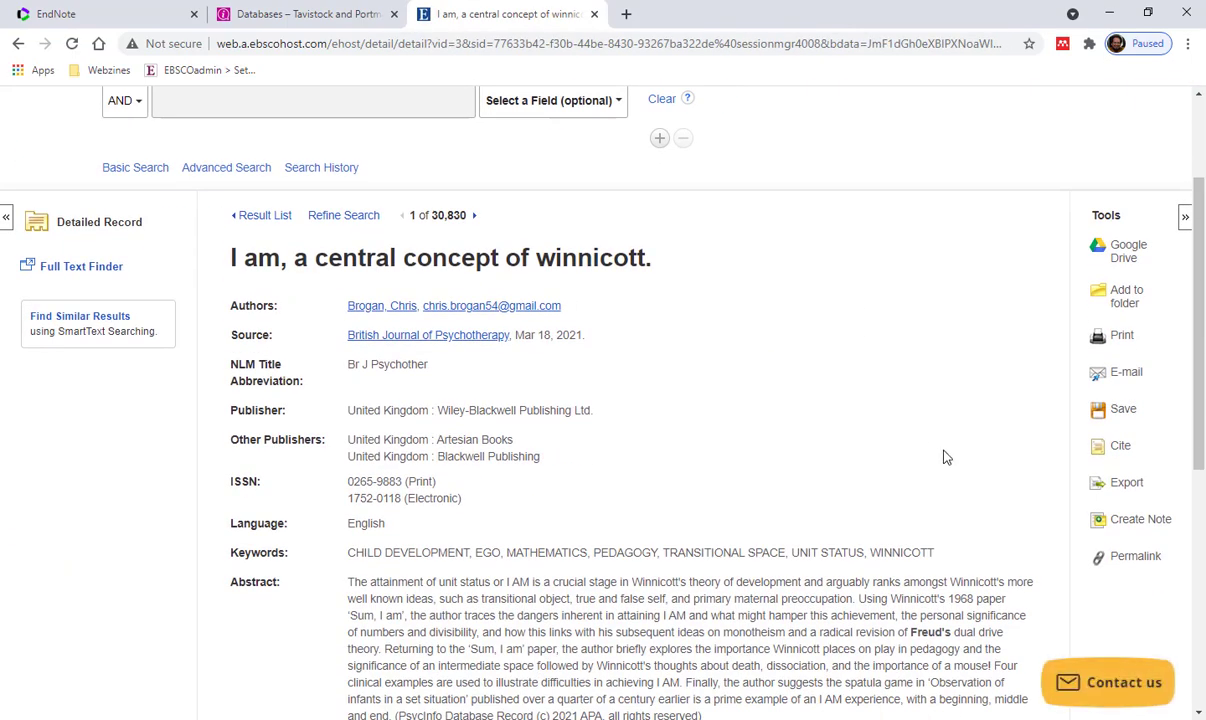
pyautogui.click(1125, 488)
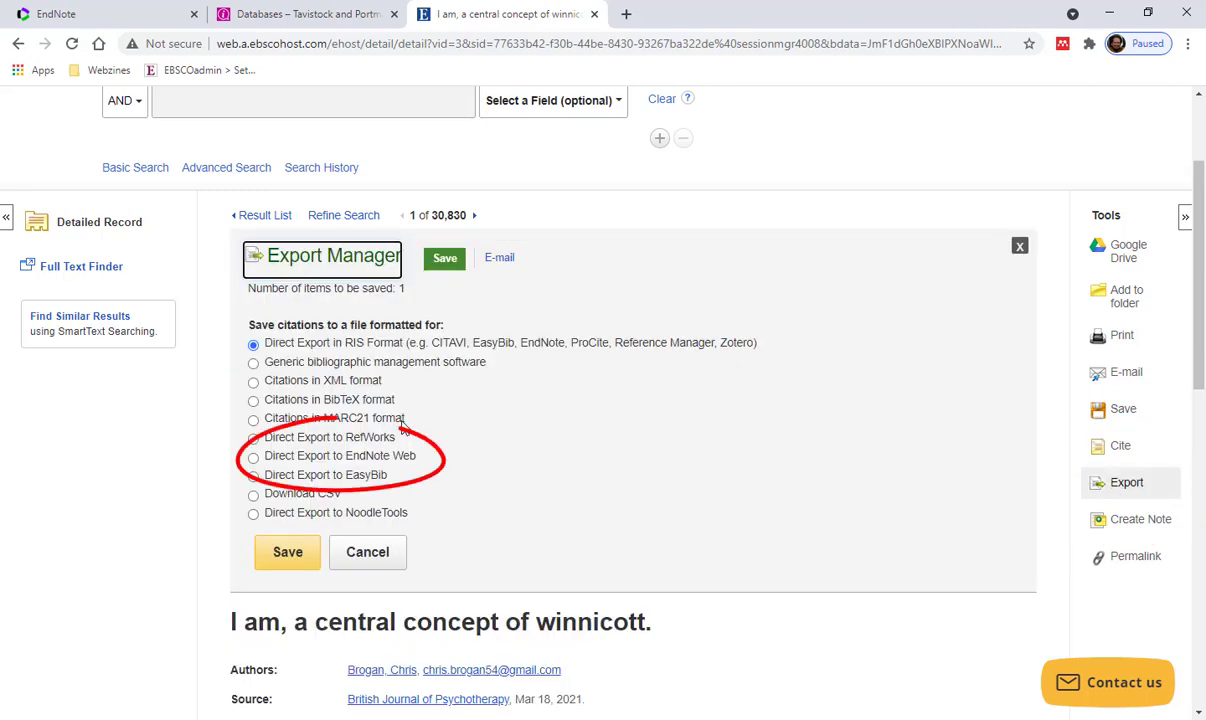
pyautogui.click(384, 460)
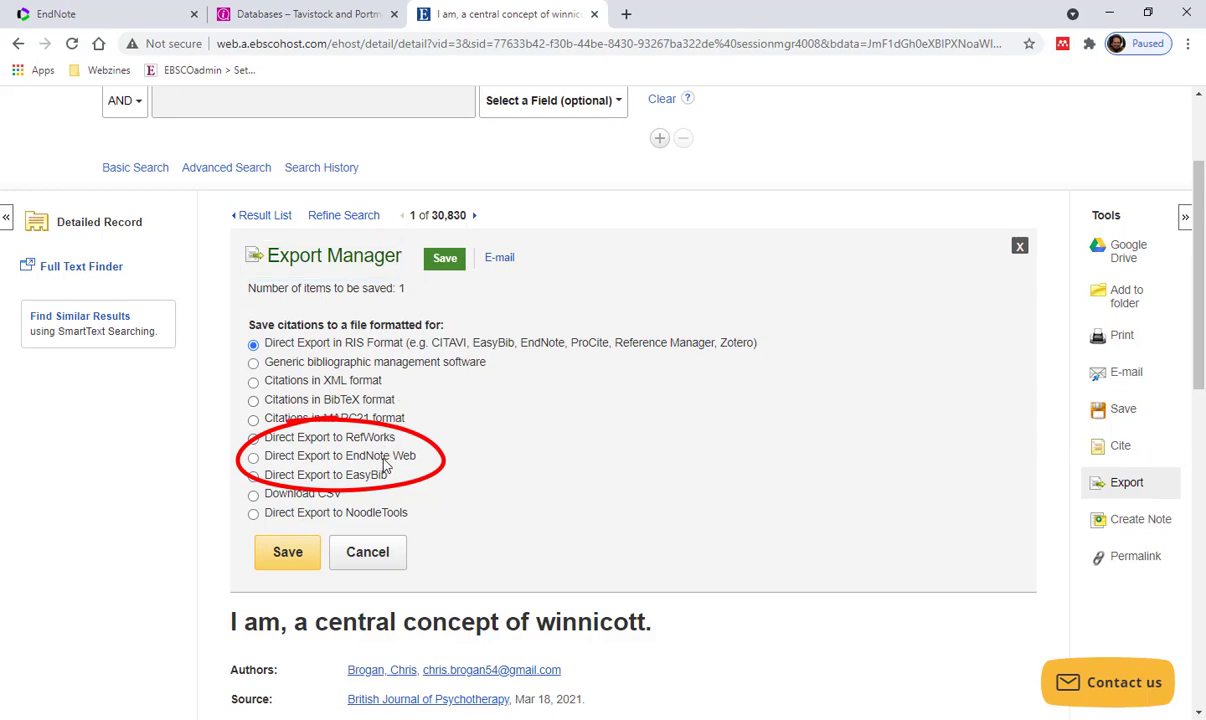
pyautogui.click(384, 463)
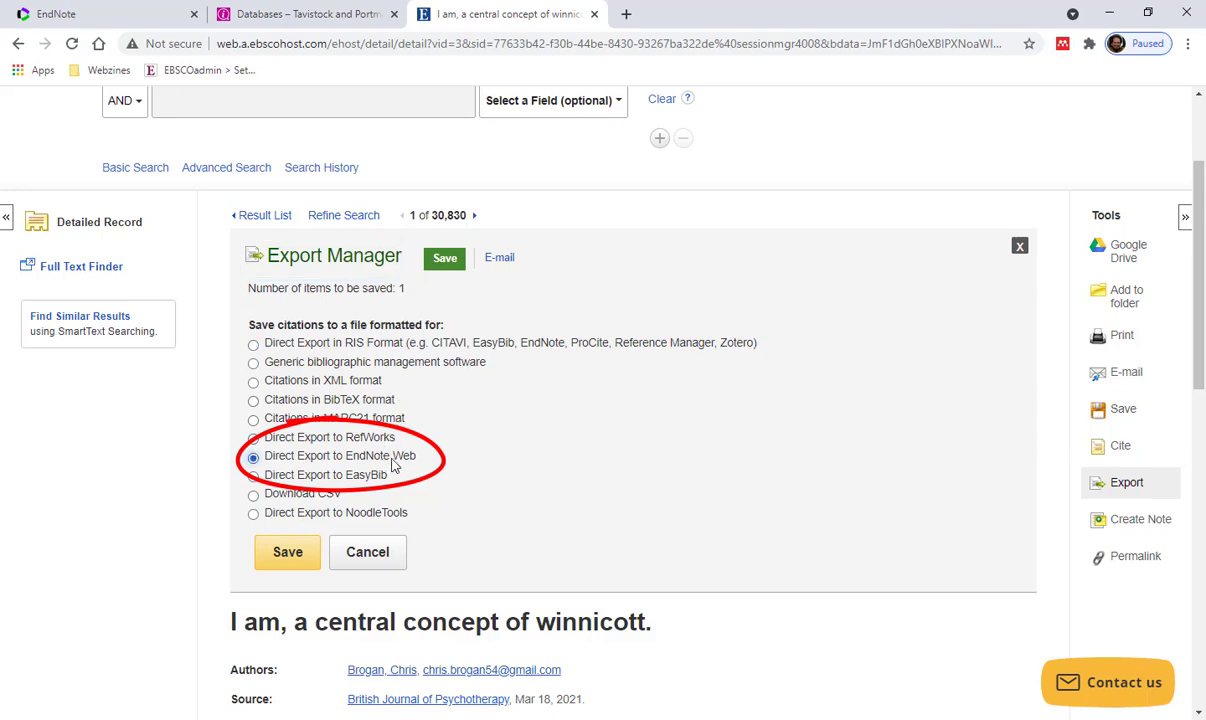
pyautogui.click(289, 552)
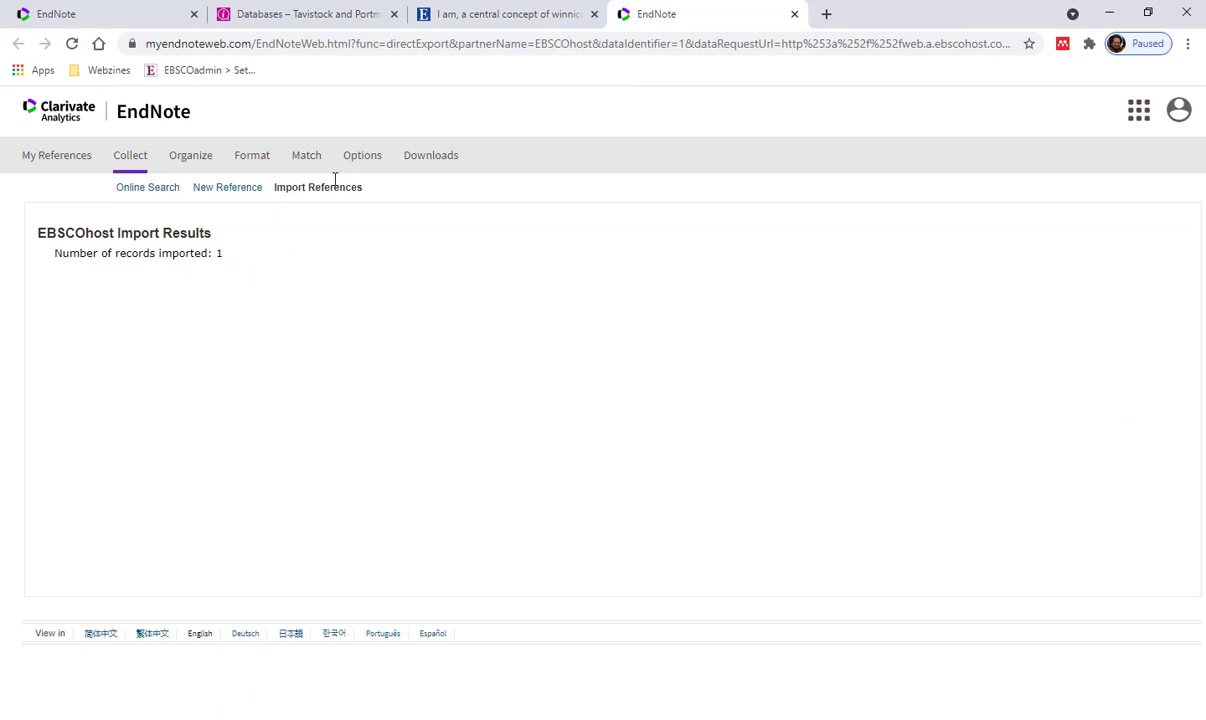
# - Return to the EBSCOhost result list for freud and add the first four articles to the folder
pyautogui.click(462, 13)
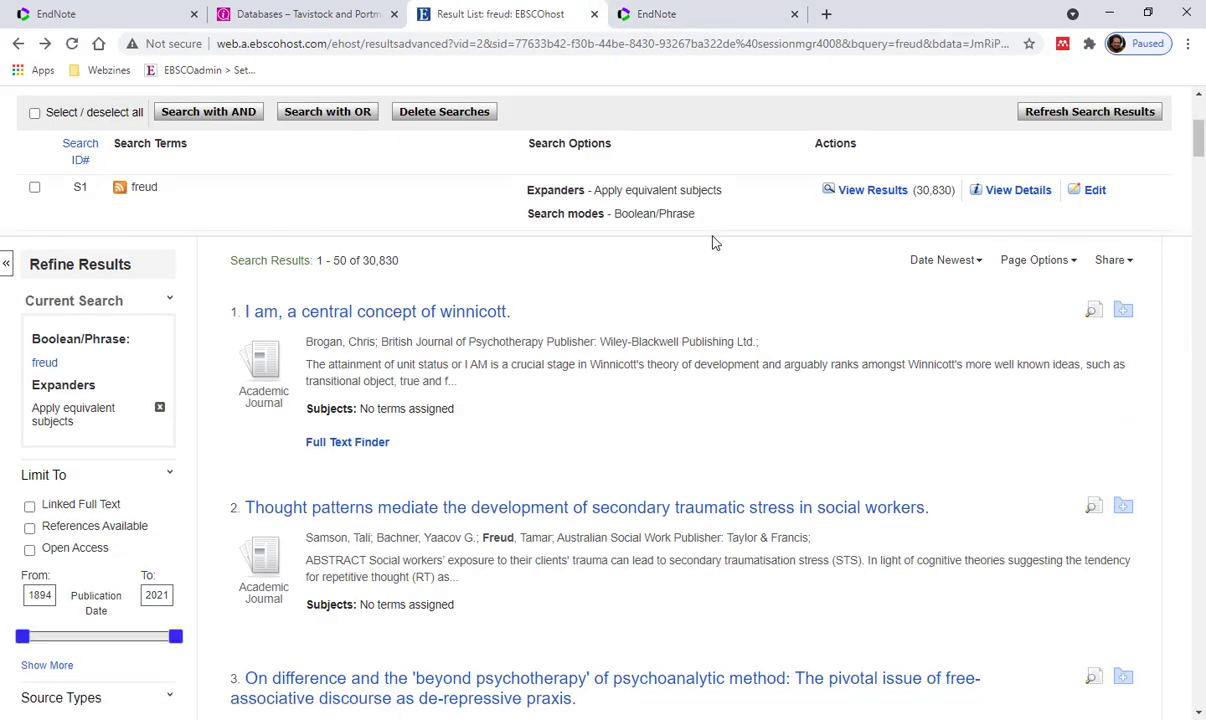
pyautogui.click(1125, 314)
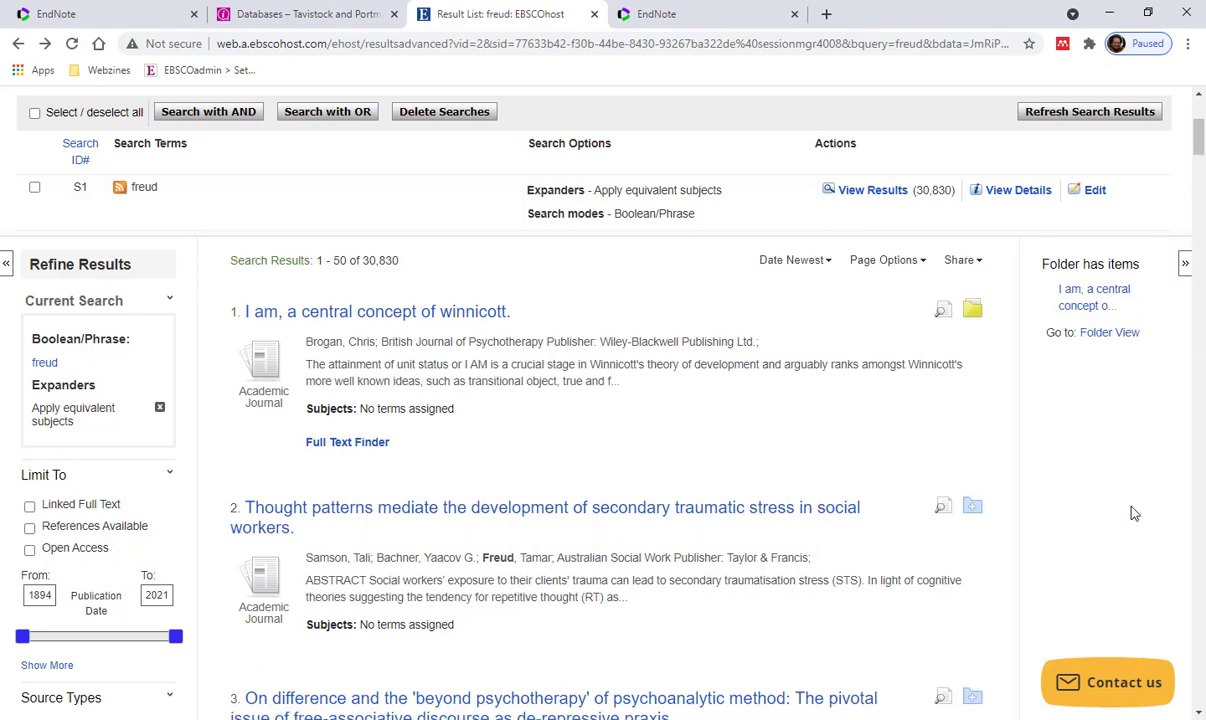
pyautogui.click(974, 505)
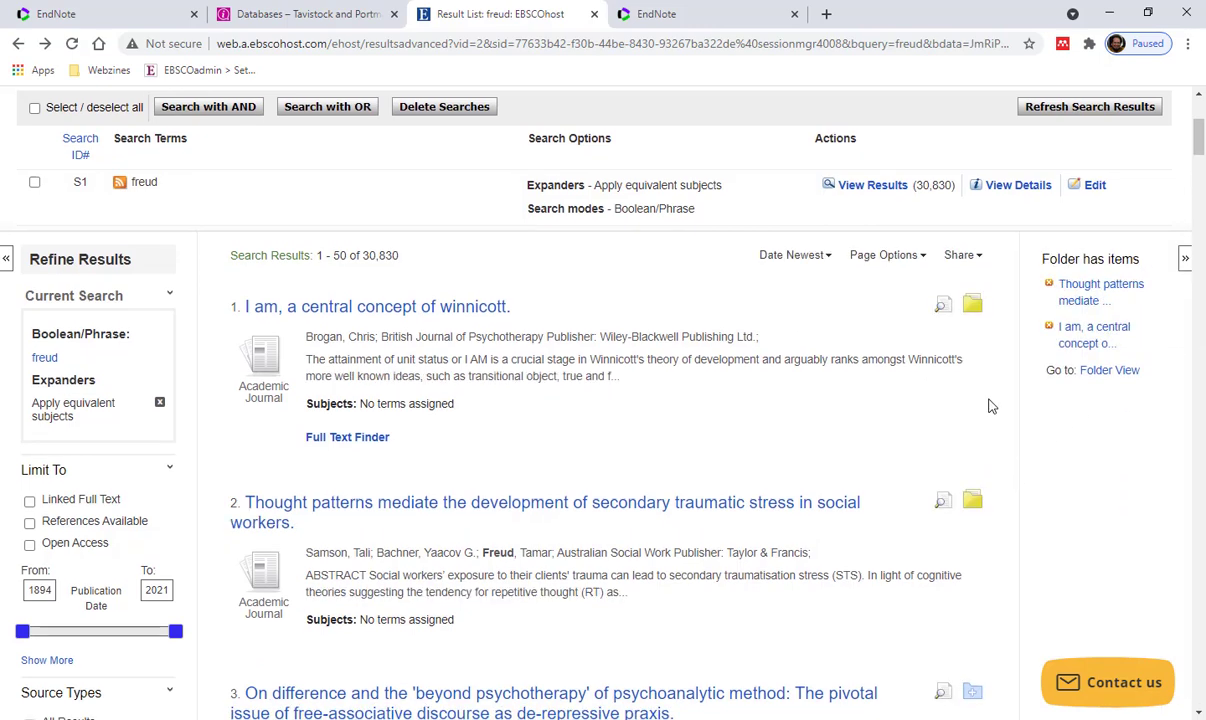
pyautogui.scroll(-3, 985, 400)
pyautogui.click(972, 362)
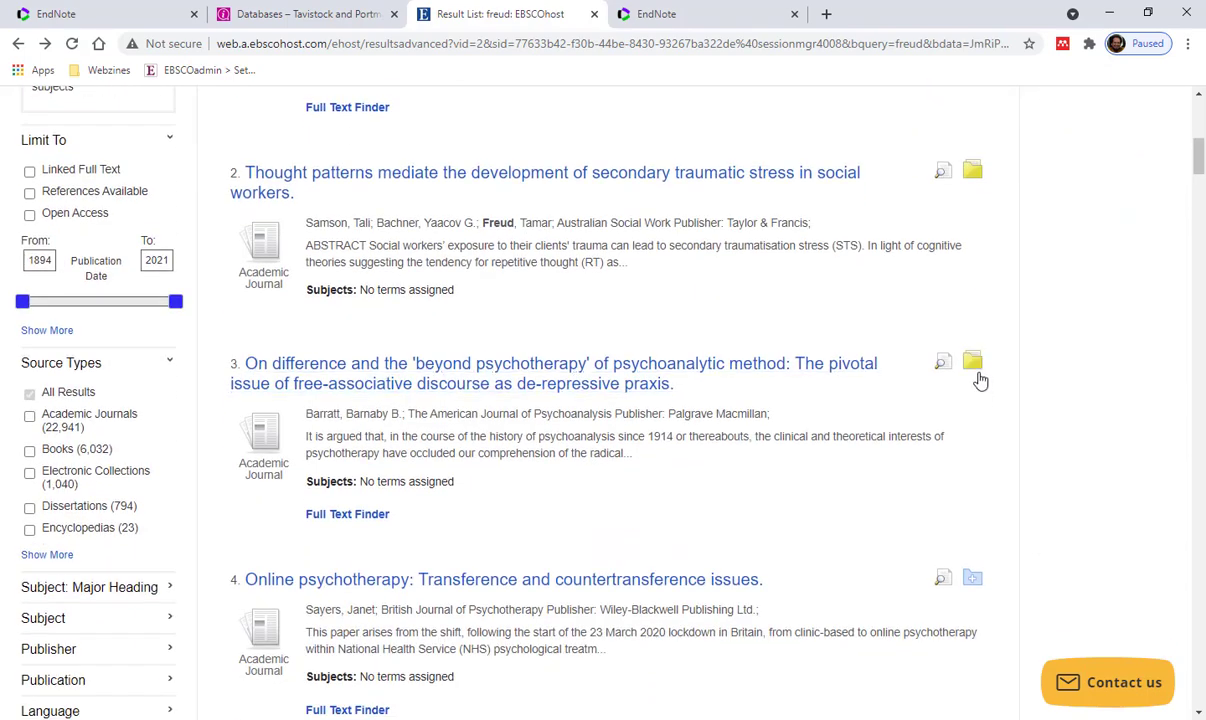
pyautogui.click(972, 578)
pyautogui.scroll(7, 1002, 458)
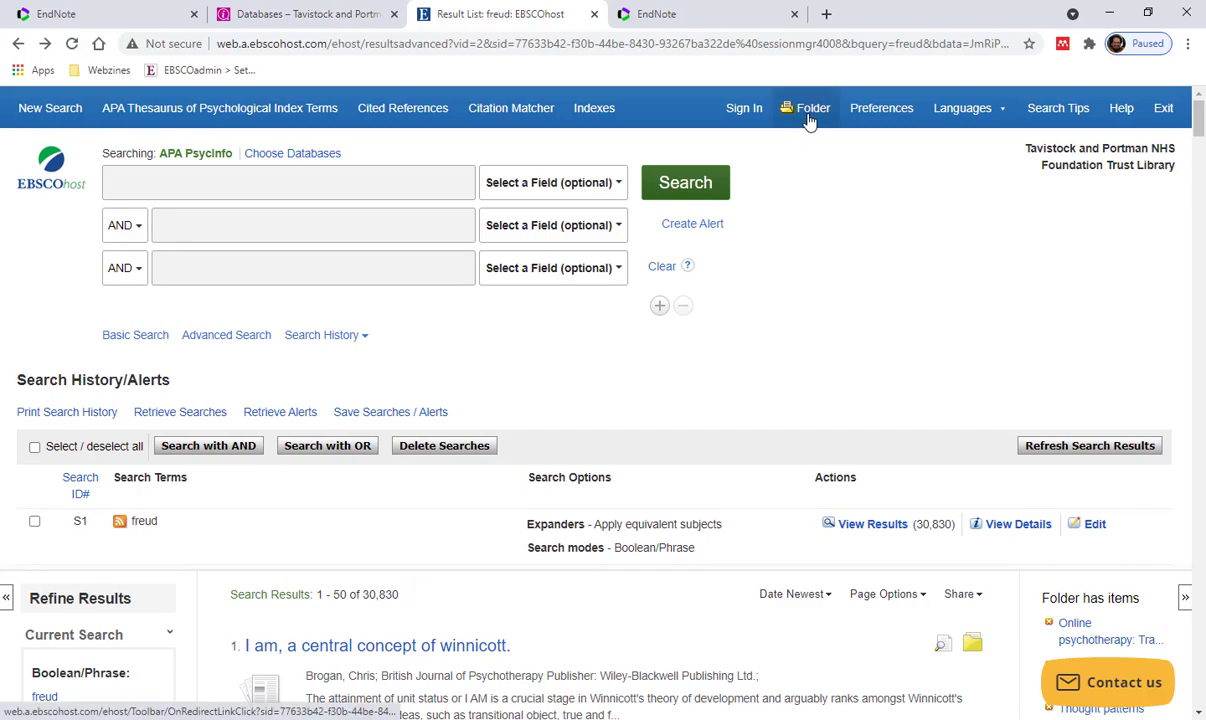
# - Open the EBSCOhost folder and export its four saved articles using Direct Export to EndNote Web
pyautogui.click(810, 120)
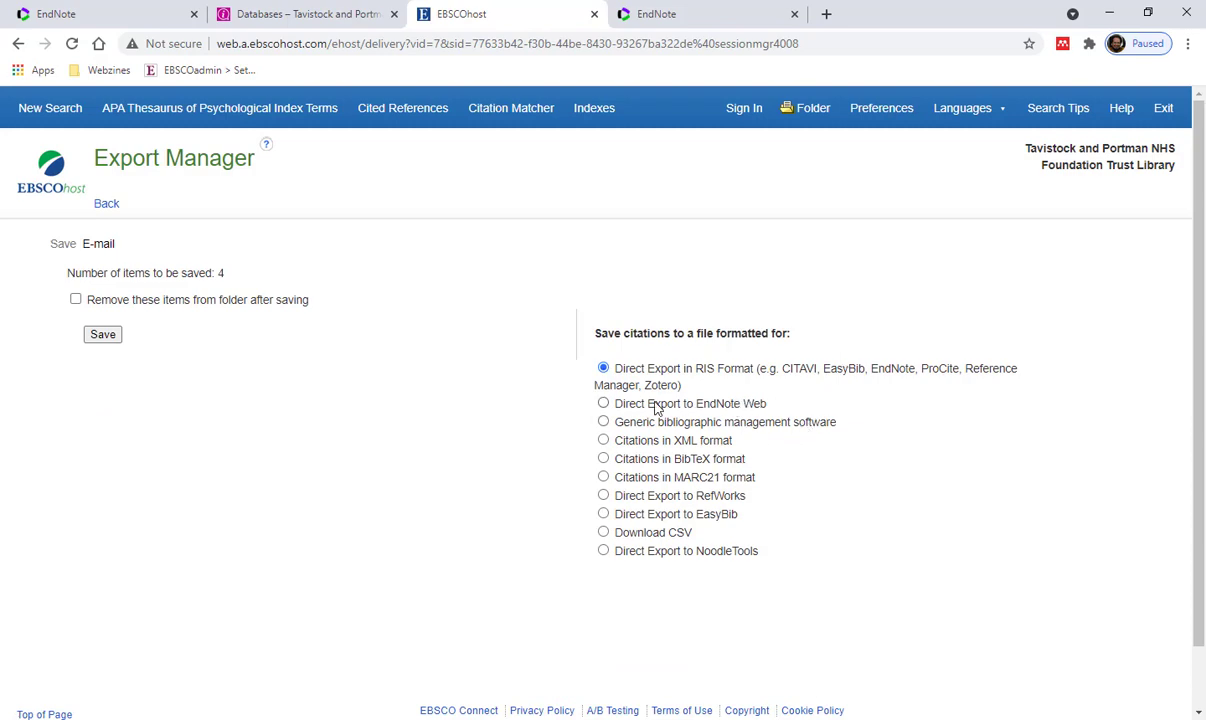
pyautogui.click(617, 404)
pyautogui.click(102, 332)
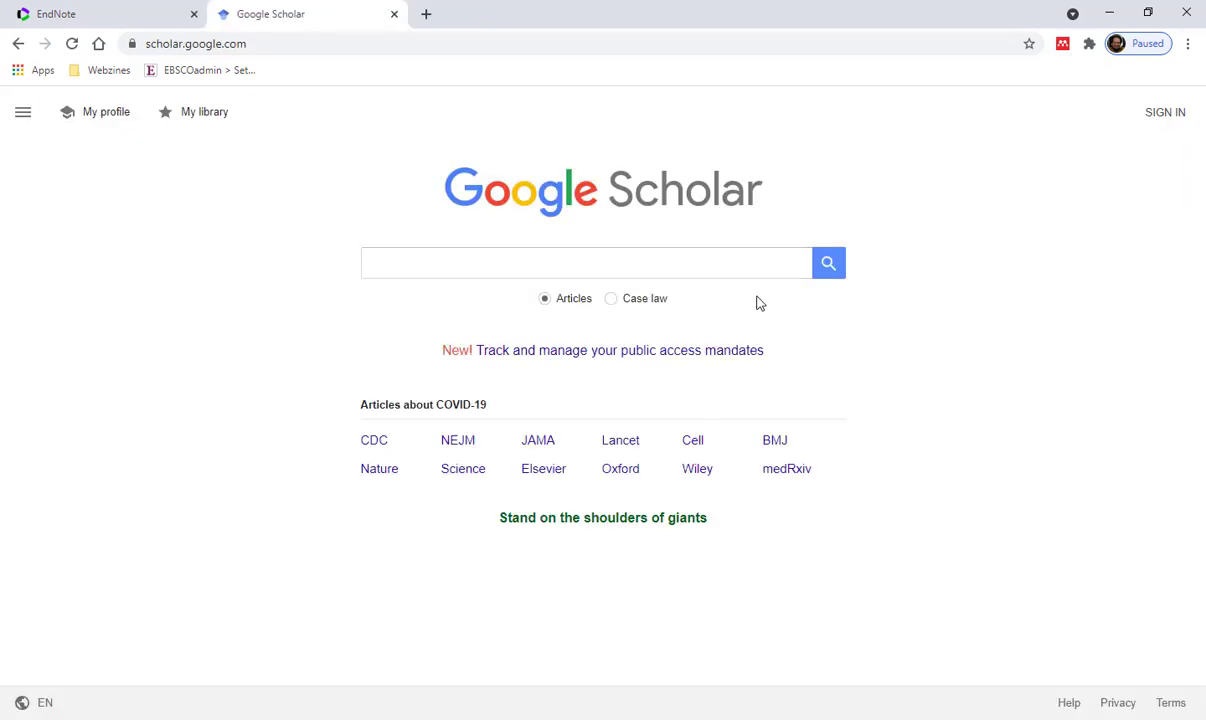
# - Switch to Google Scholar and search its articles for "freud"
pyautogui.click(743, 266)
pyautogui.click(743, 290)
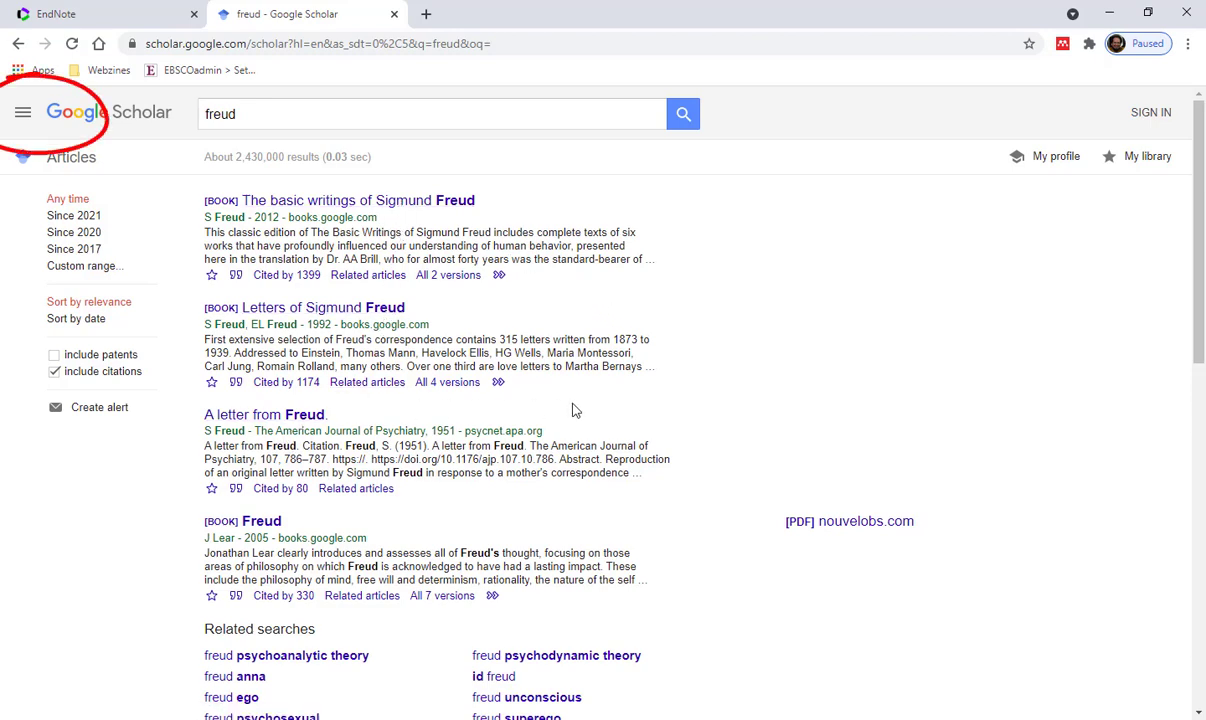
# - Set Google Scholar's bibliography manager to show links to import citations into EndNote and save the settings
pyautogui.click(22, 113)
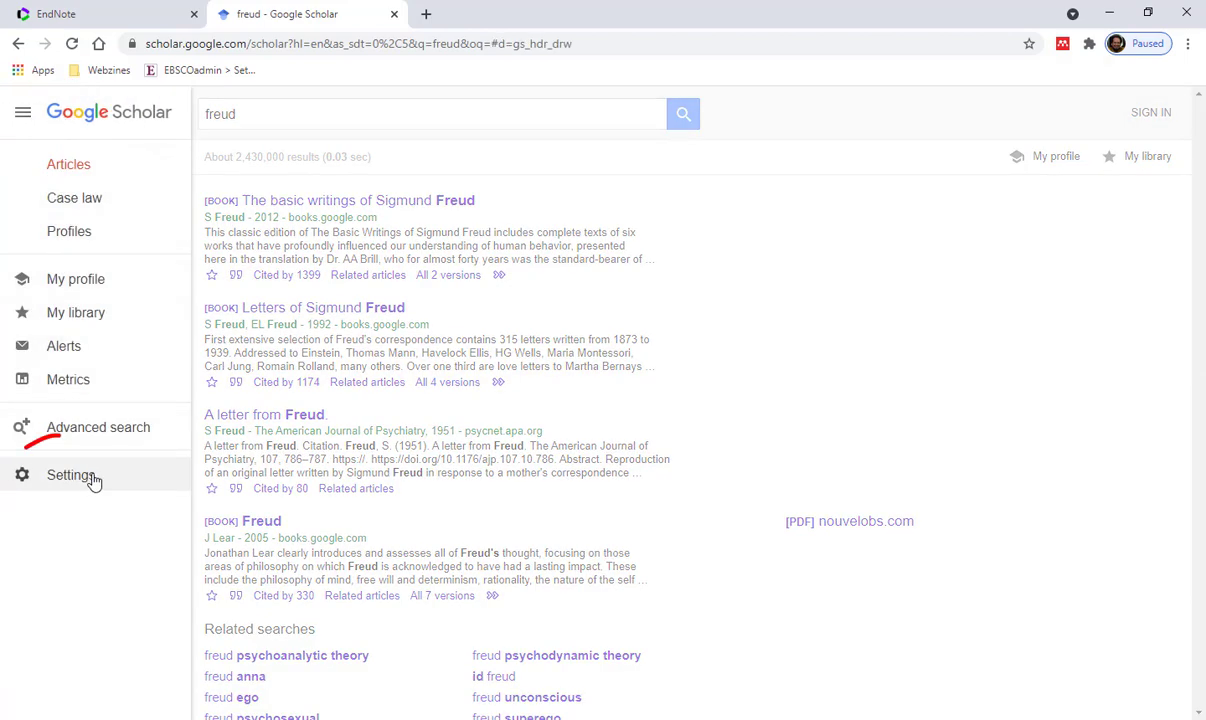
pyautogui.click(127, 485)
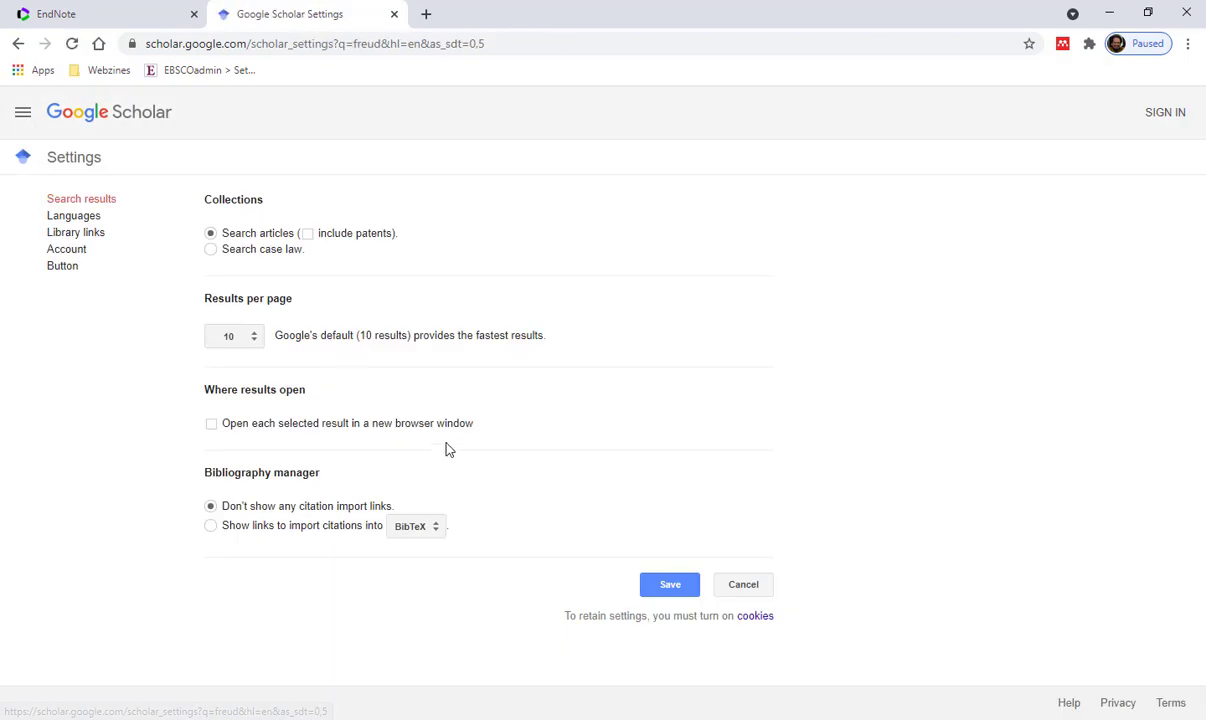
pyautogui.click(339, 530)
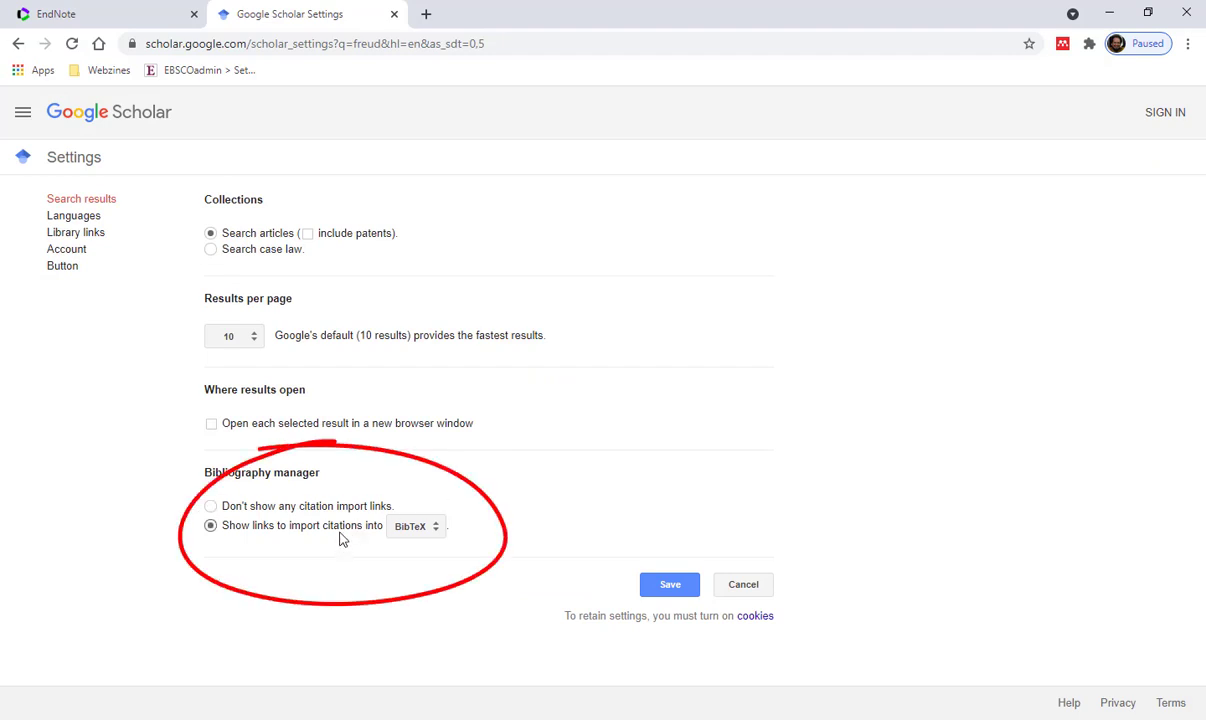
pyautogui.click(440, 540)
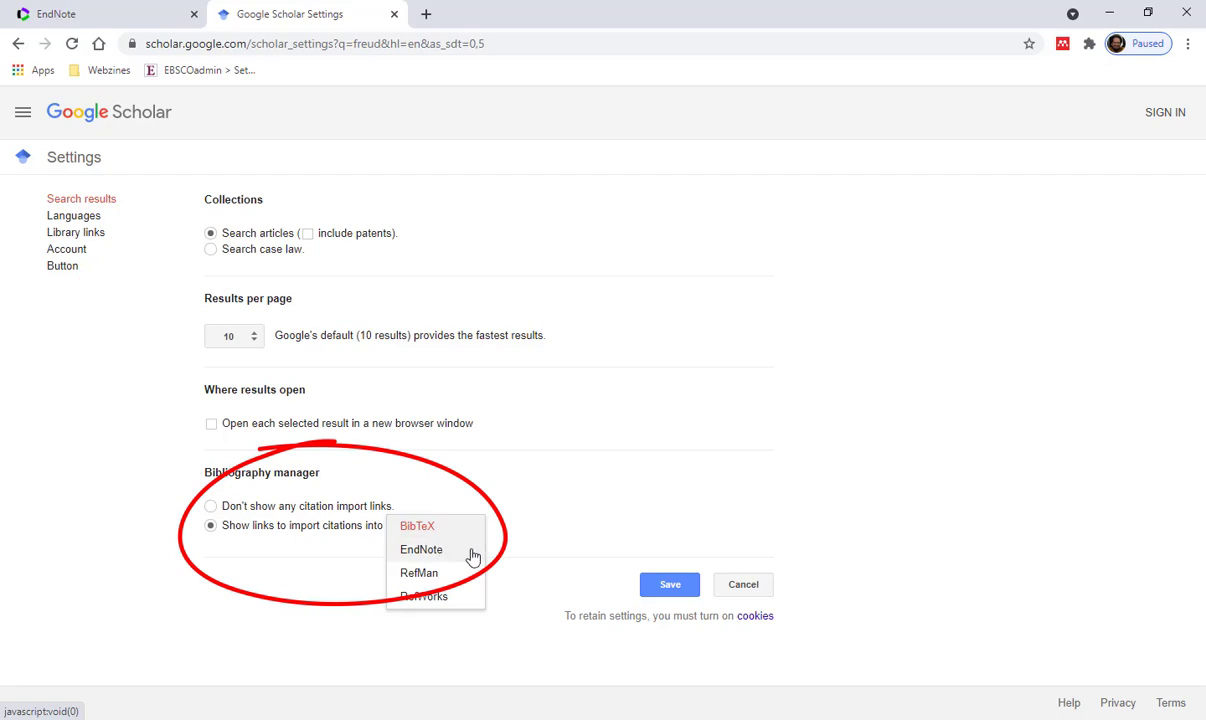
pyautogui.click(472, 552)
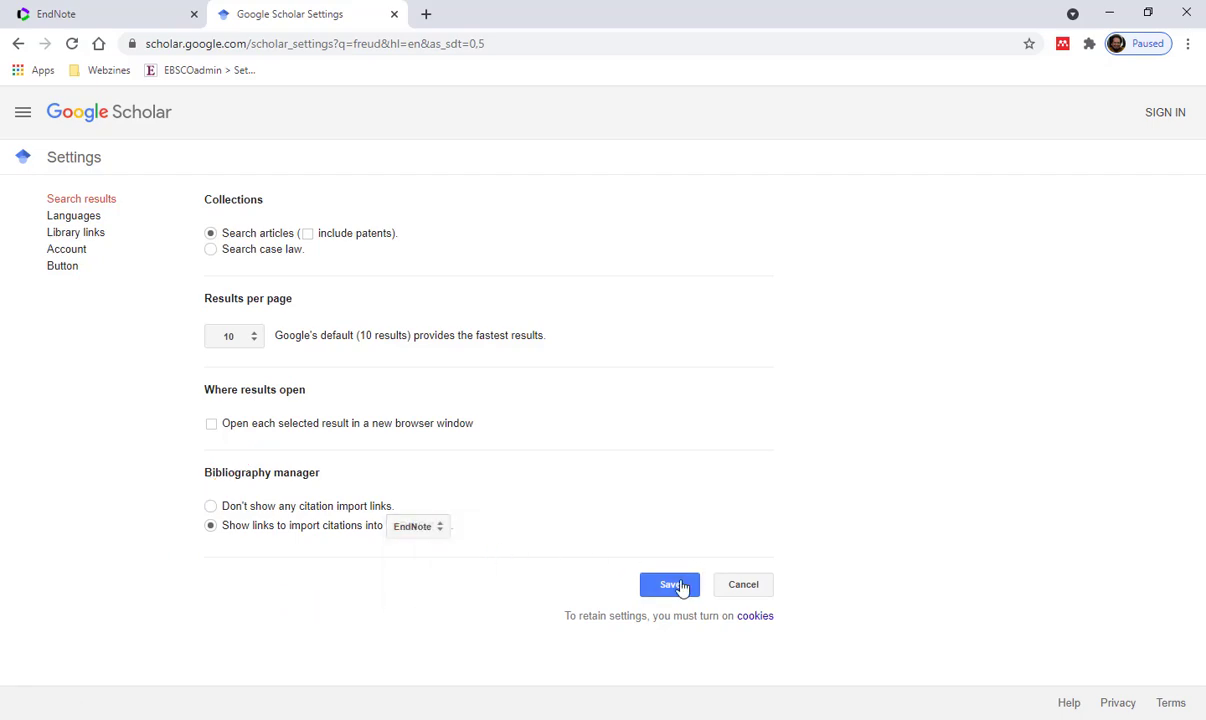
pyautogui.click(679, 586)
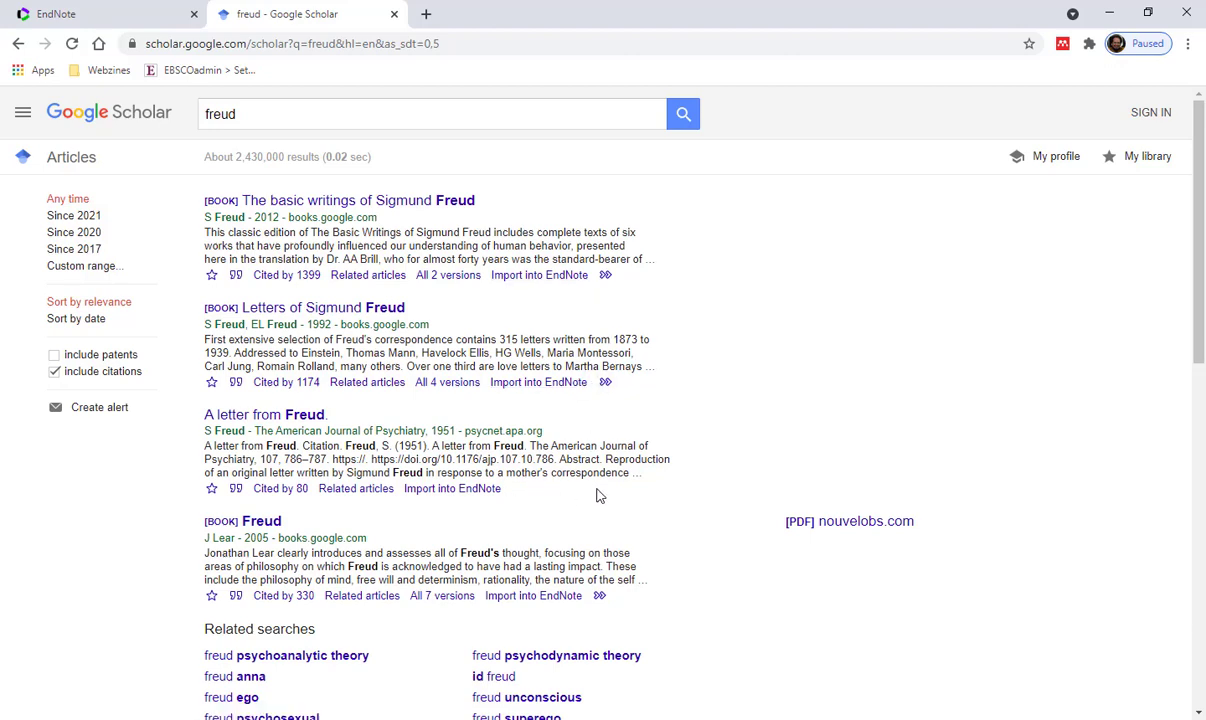
# - Download the EndNote citation for "The basic writings of Sigmund Freud", then switch to EndNote and open Import References
pyautogui.click(540, 283)
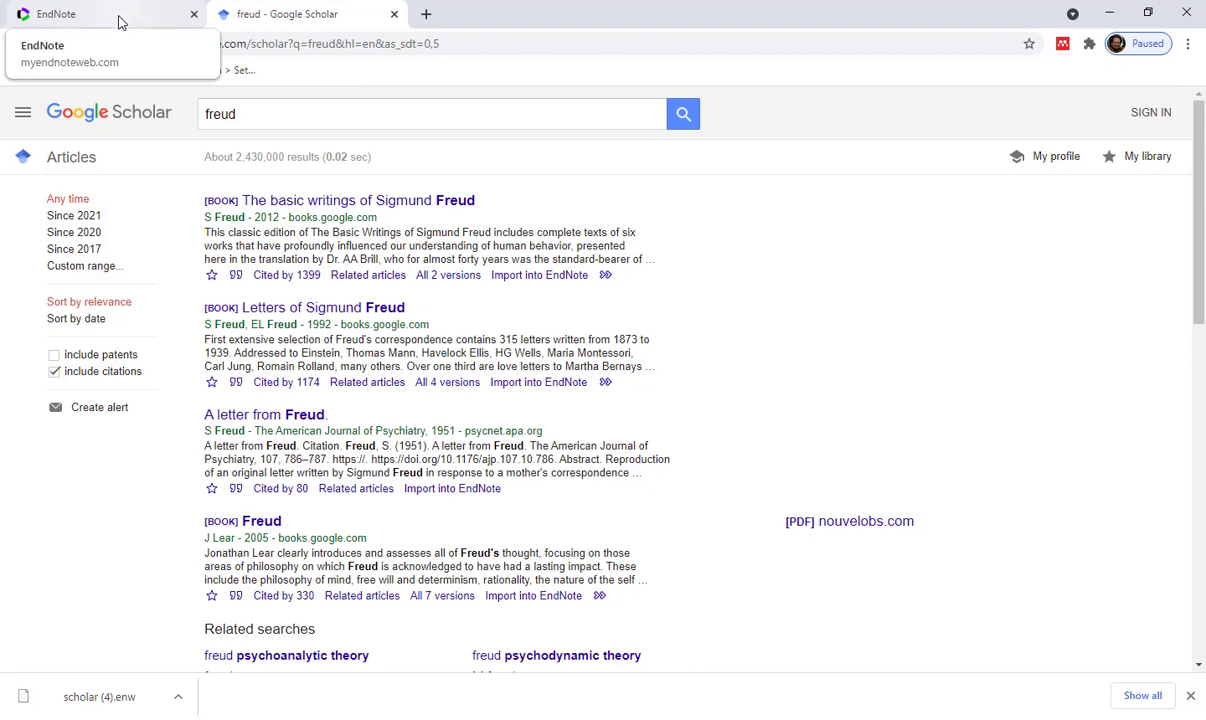
pyautogui.click(120, 22)
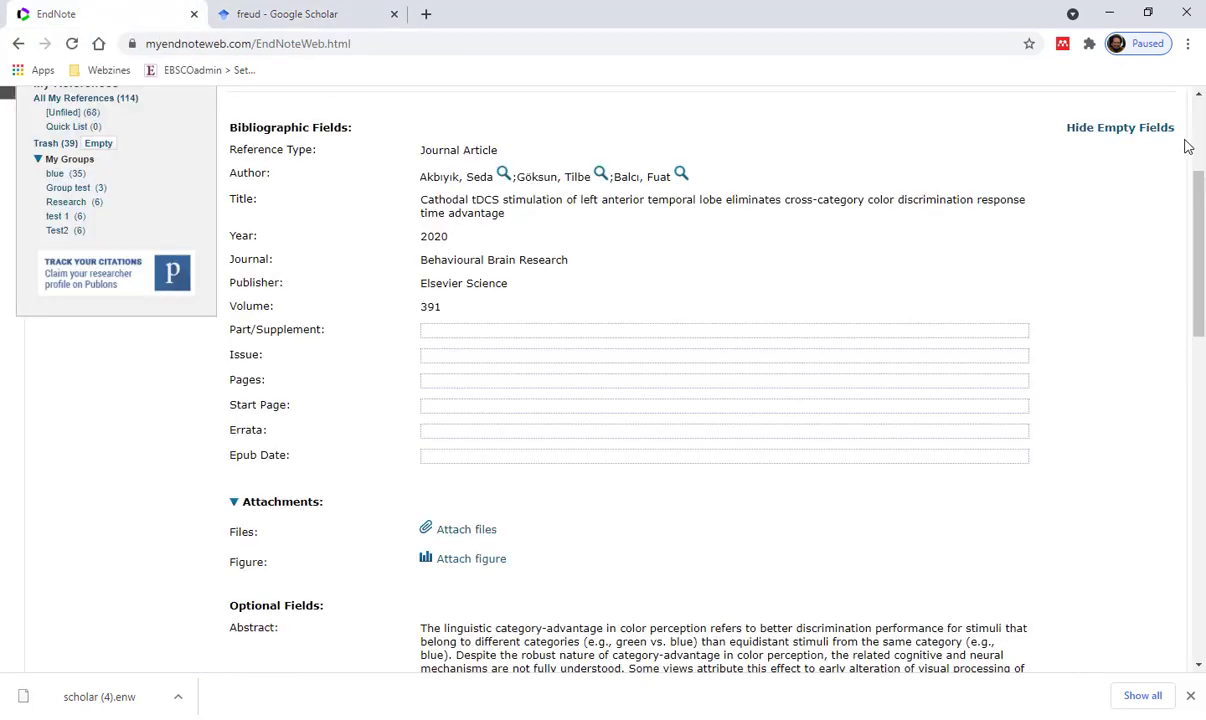
pyautogui.scroll(3, 1187, 147)
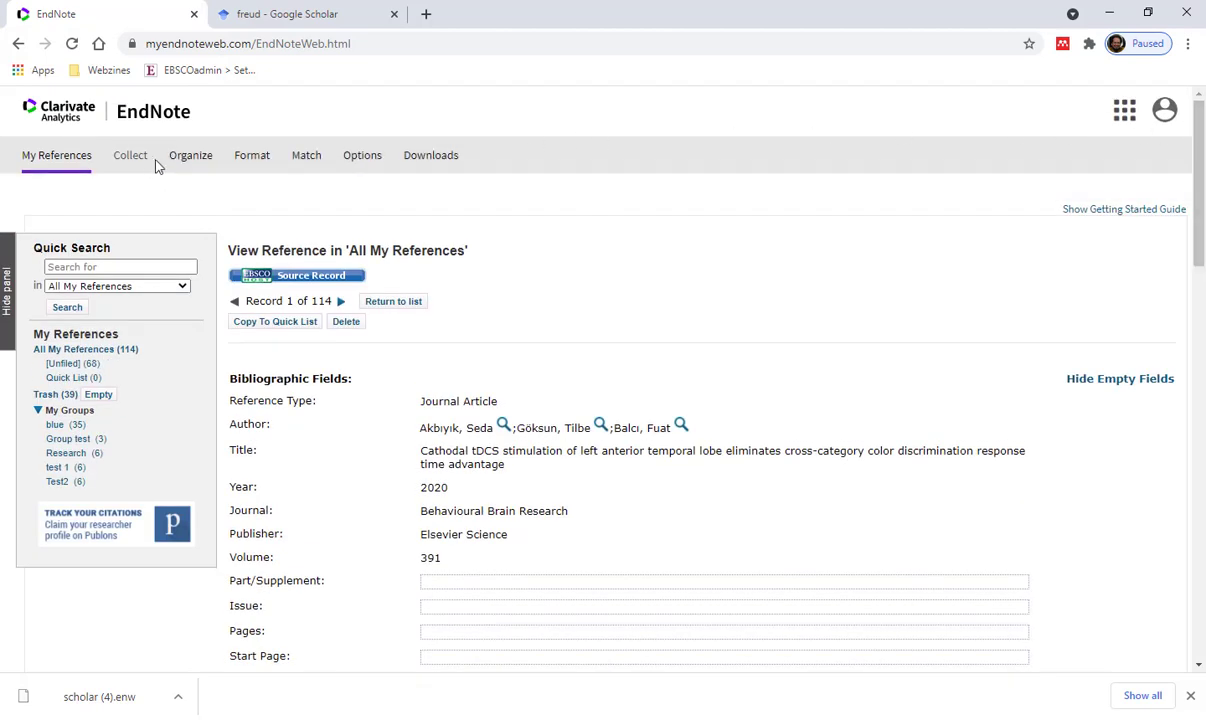
pyautogui.moveTo(132, 166)
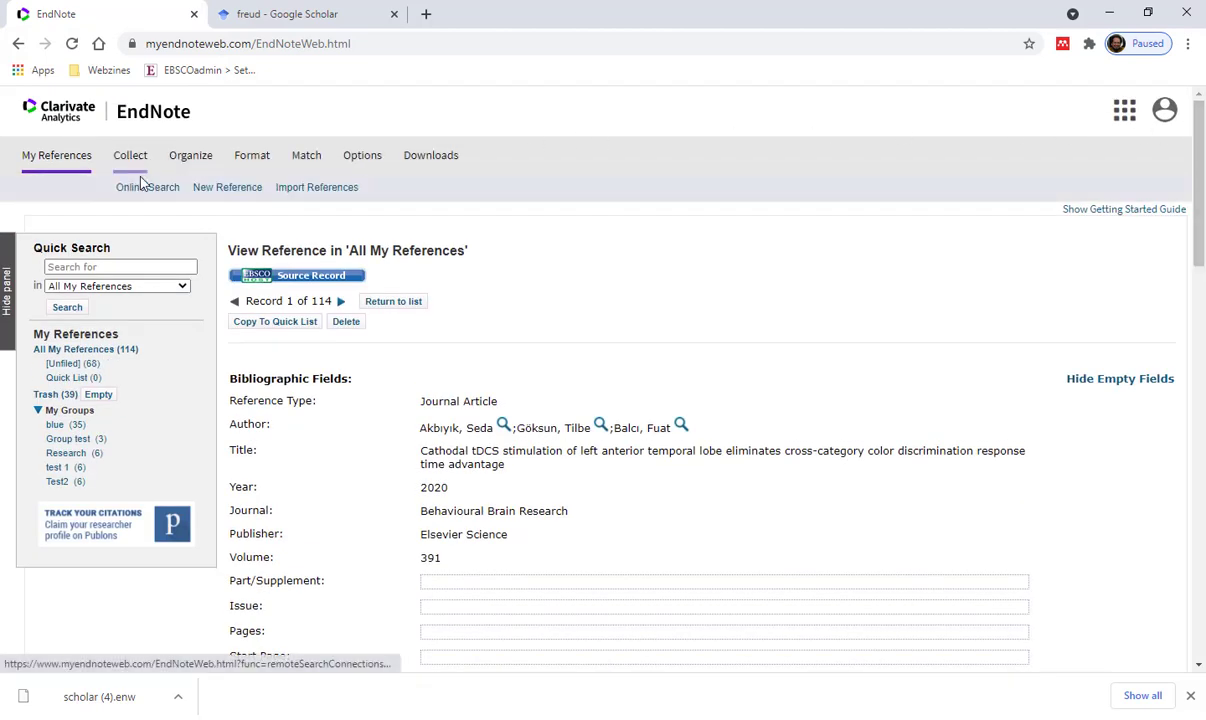
pyautogui.click(338, 190)
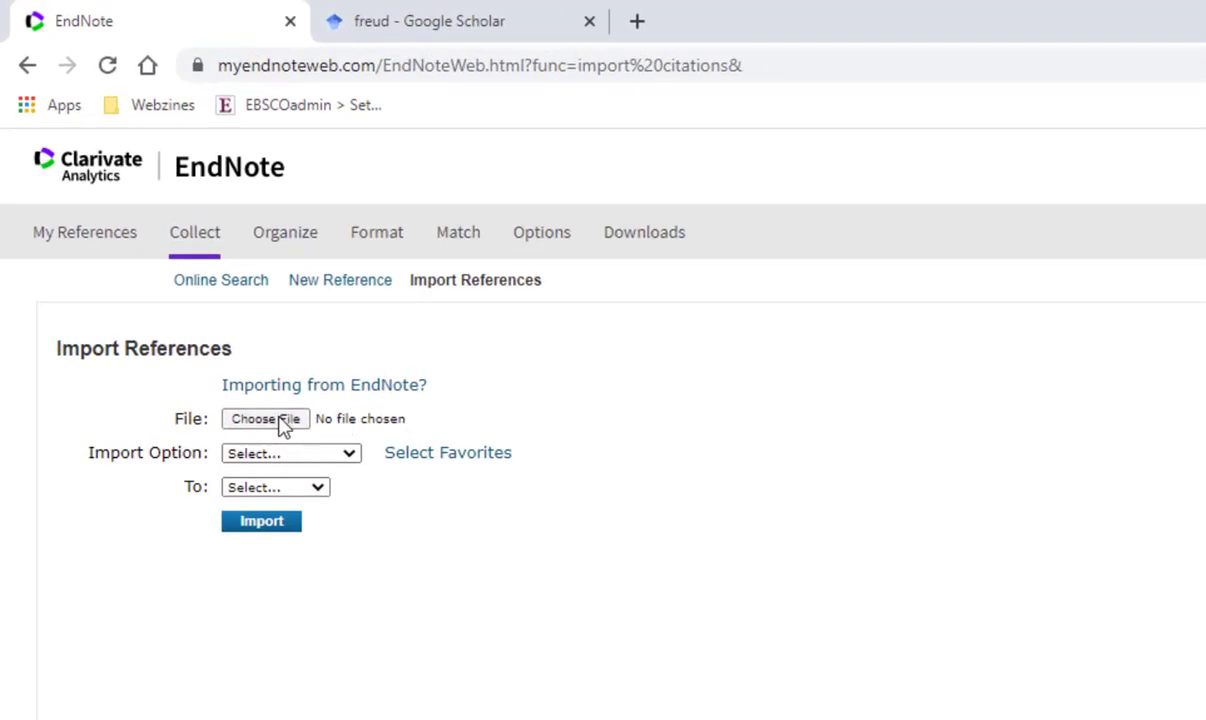
# - Choose scholar (4).enw from the Downloads folder as the file for the reference import
pyautogui.click(283, 420)
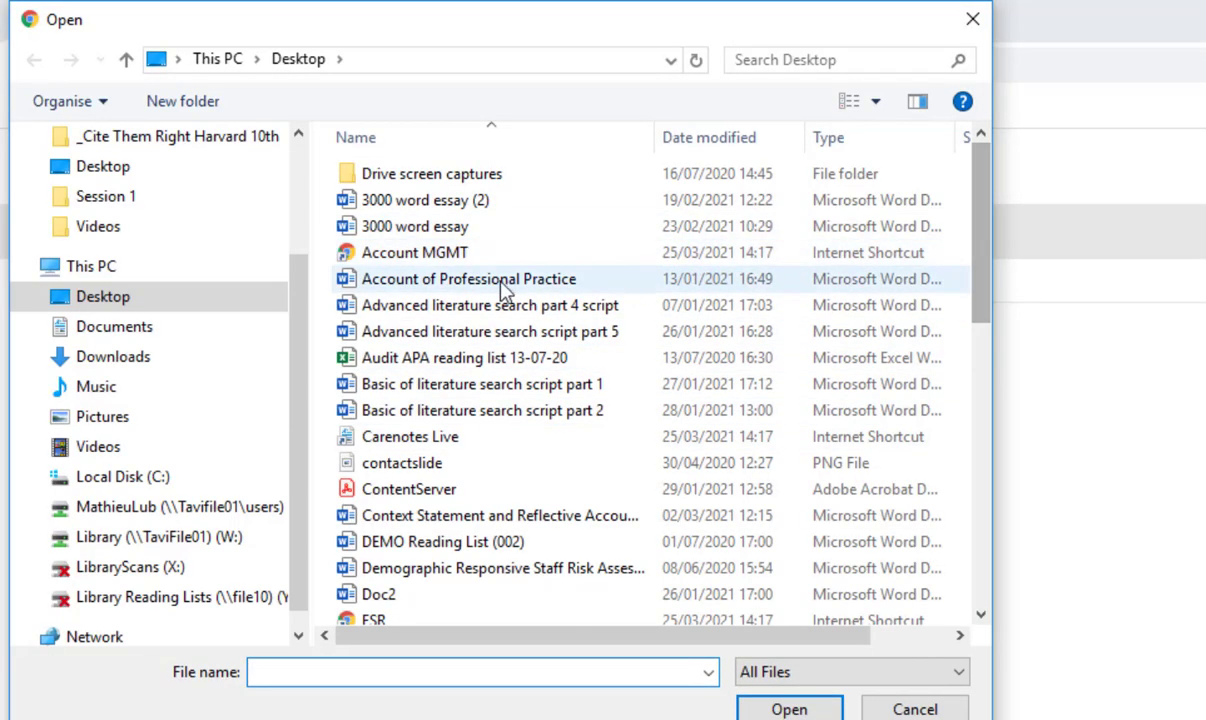
pyautogui.click(252, 355)
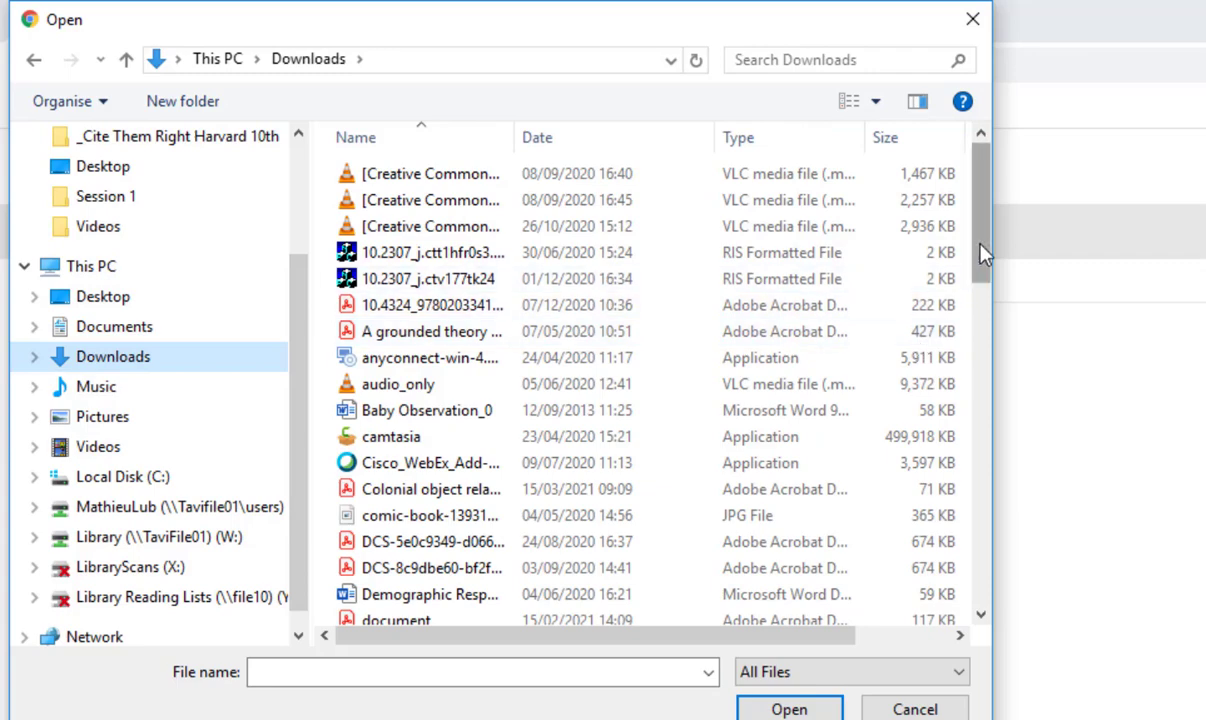
pyautogui.moveTo(983, 253); pyautogui.dragTo(1007, 531)
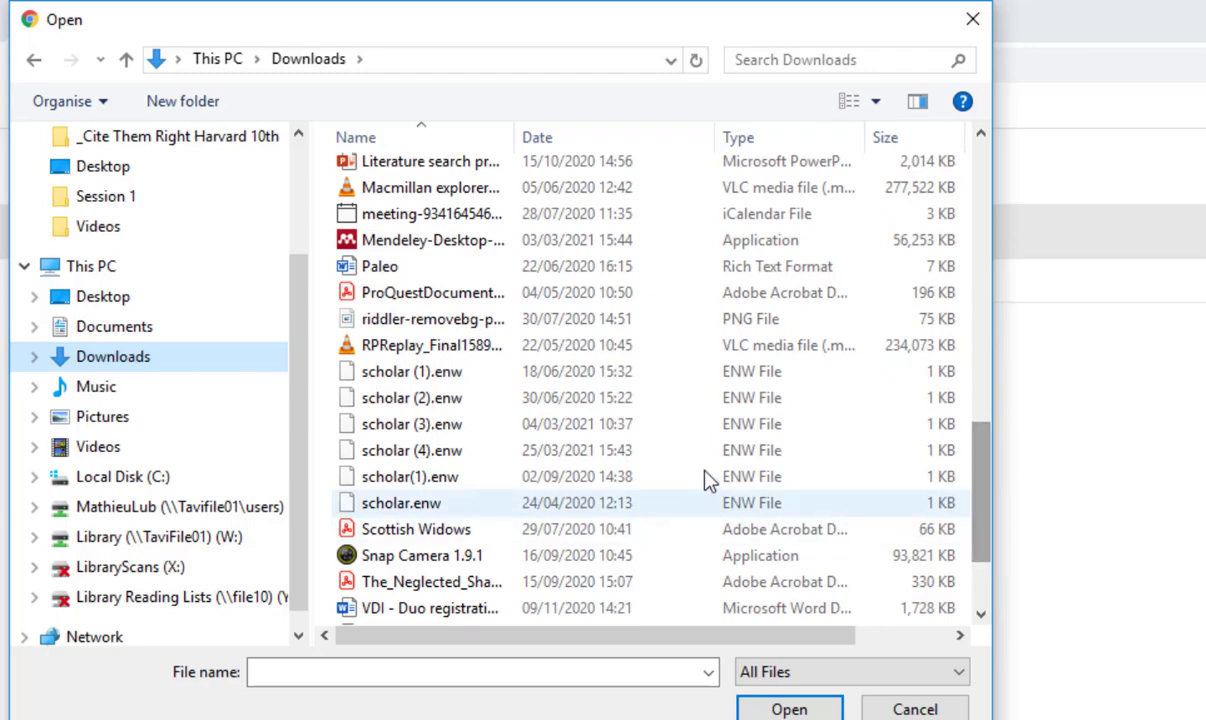
pyautogui.click(731, 460)
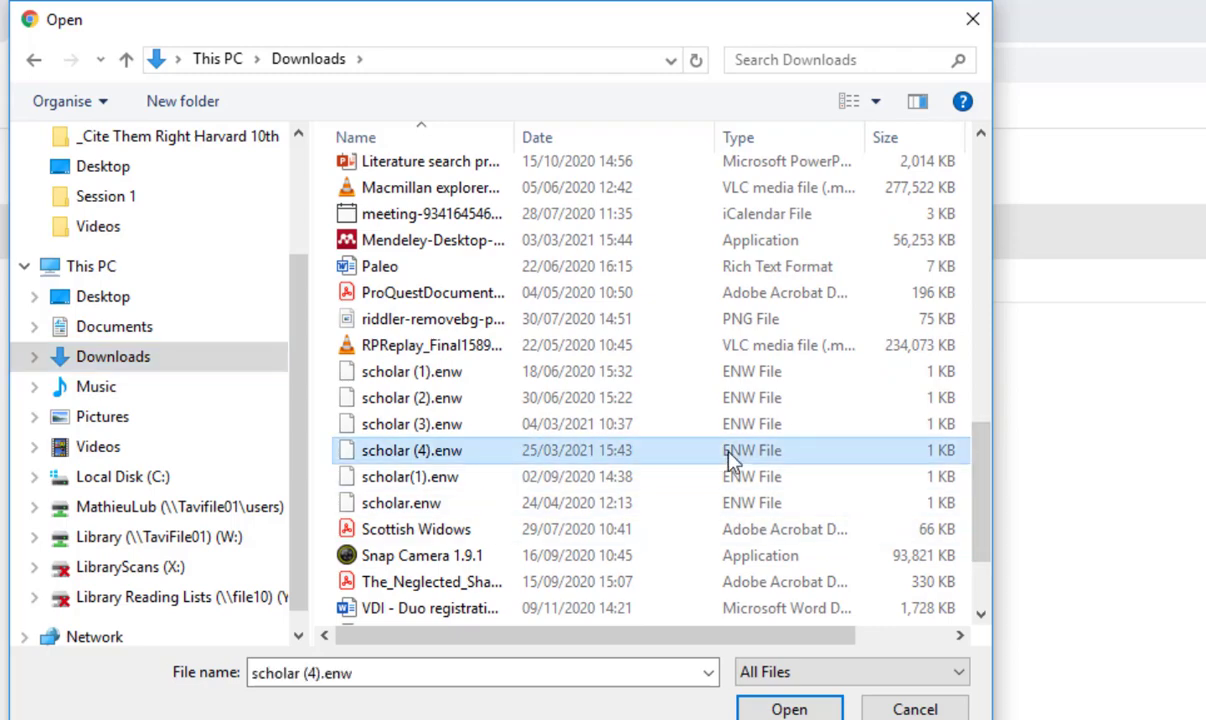
pyautogui.click(788, 708)
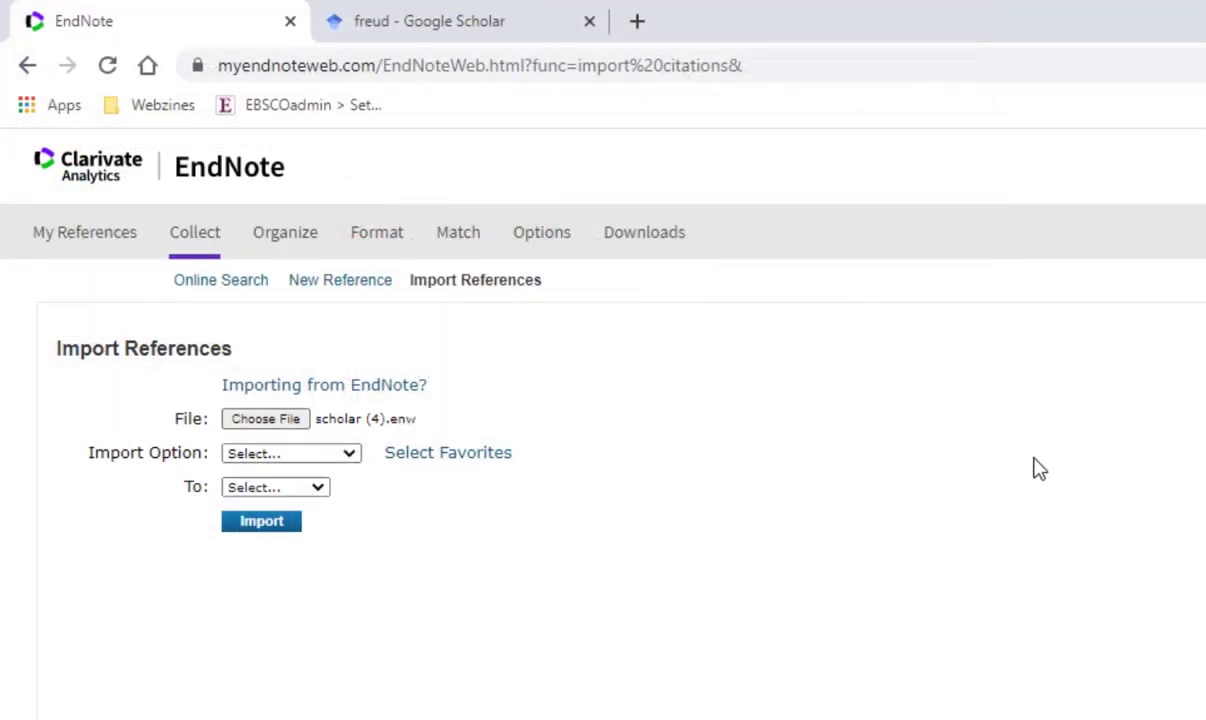
# - Import the chosen Google Scholar file using the EndNote Import option into the [Unfiled] group
pyautogui.click(350, 456)
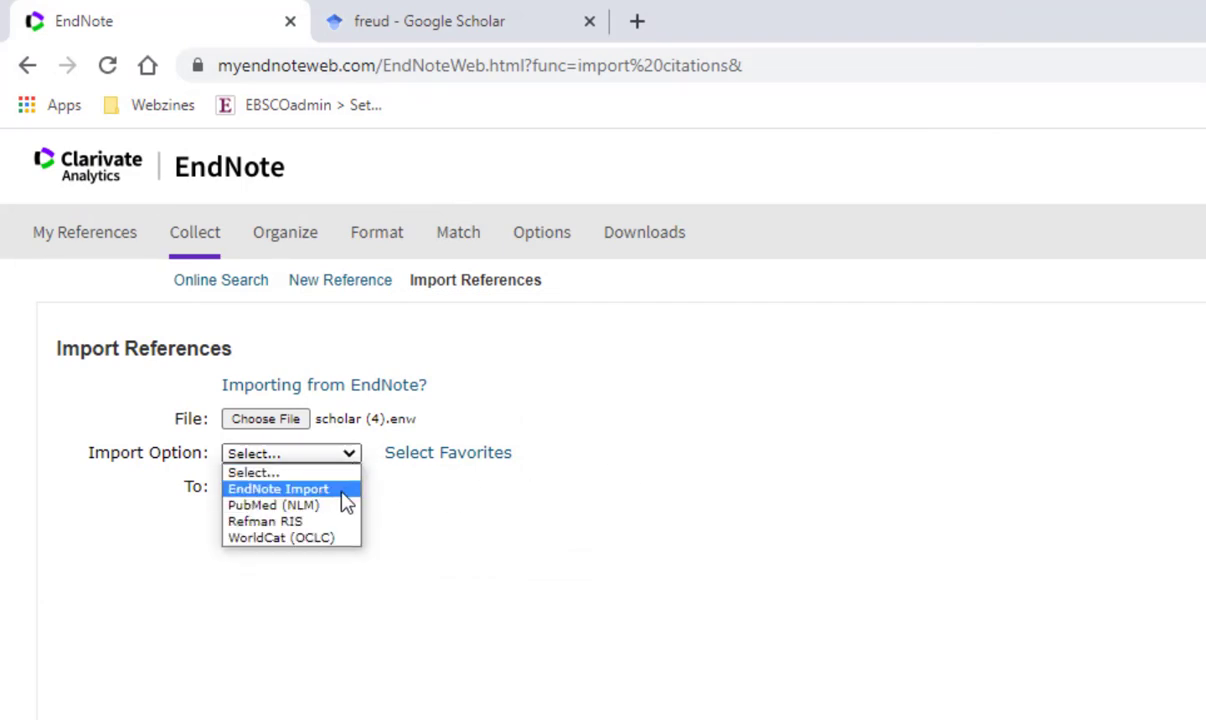
pyautogui.click(341, 492)
pyautogui.click(286, 490)
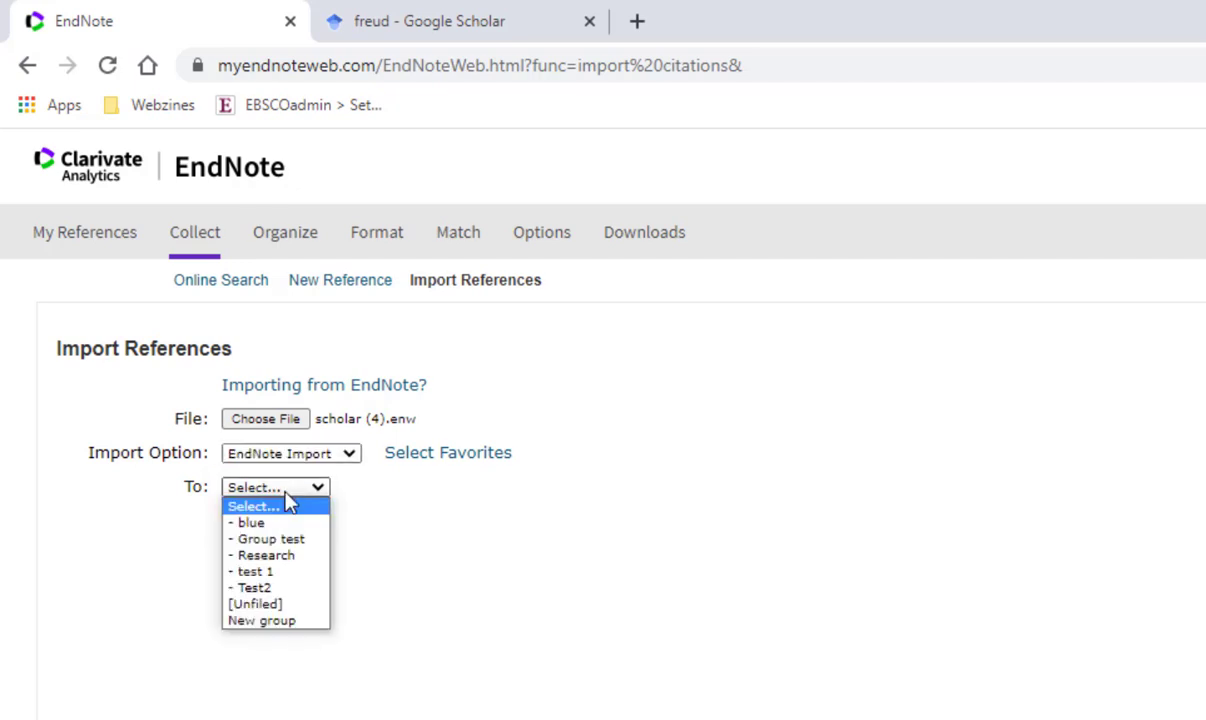
pyautogui.click(318, 606)
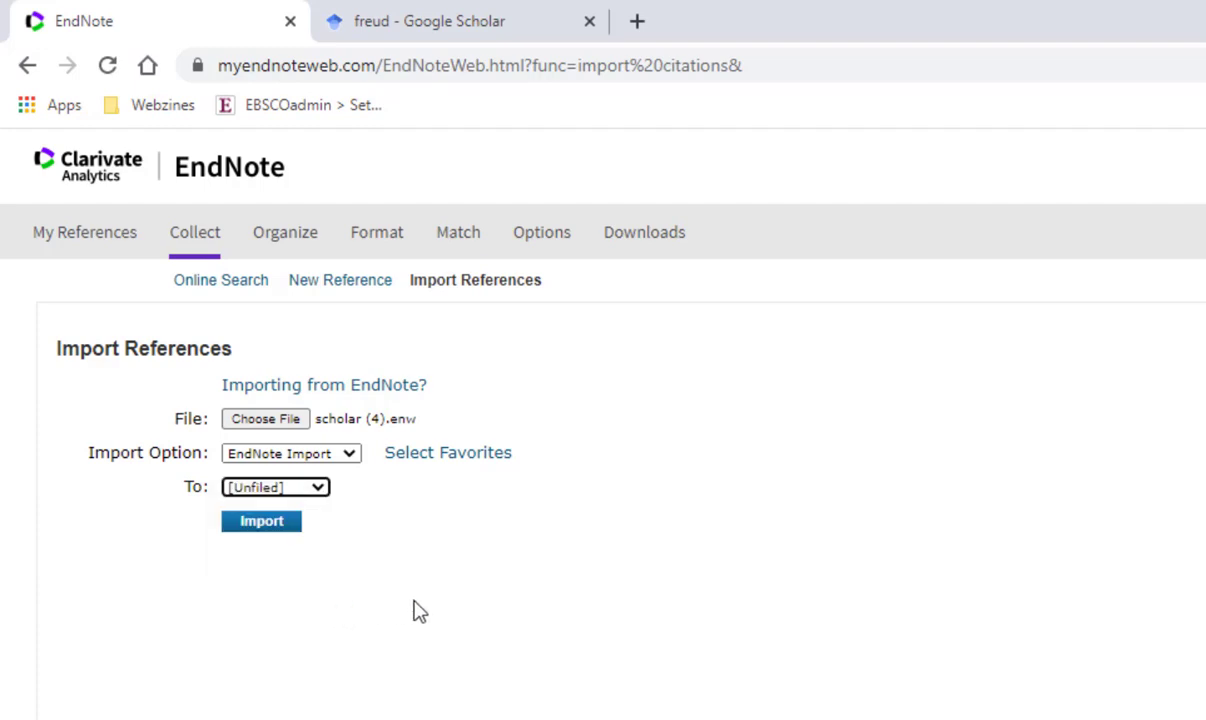
pyautogui.click(283, 528)
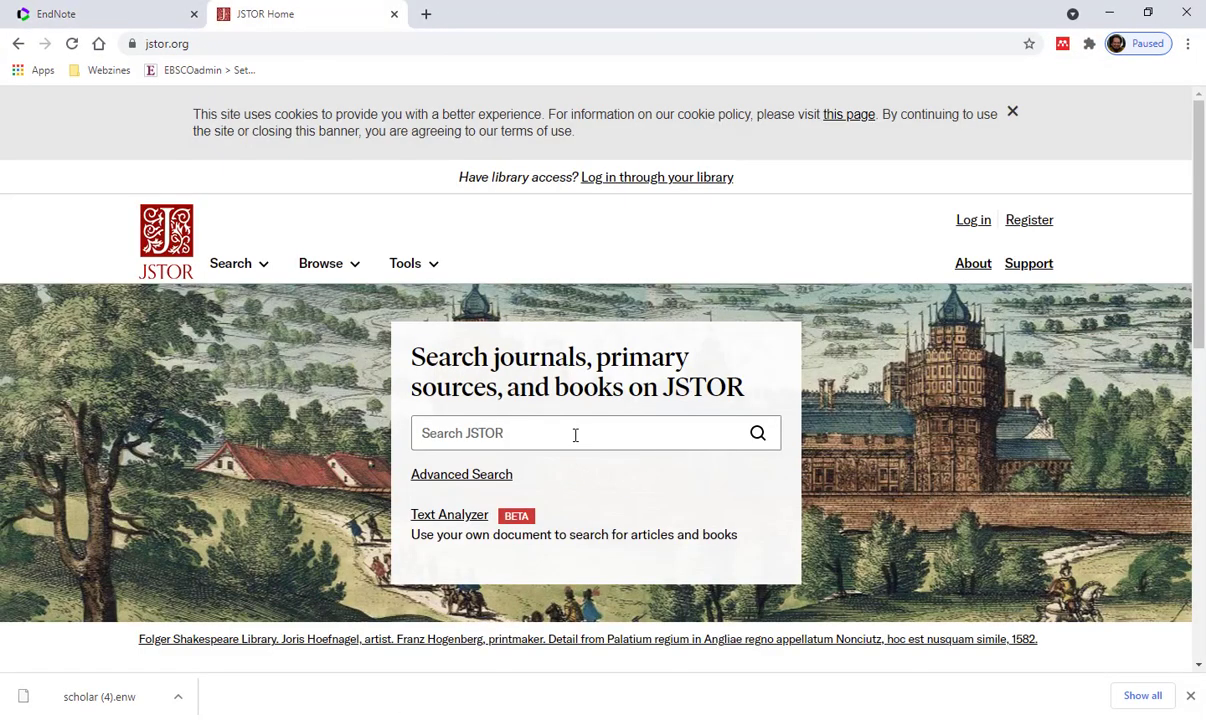
# - Switch to JSTOR and search for items whose author is "freud"
pyautogui.click(575, 435)
pyautogui.write('freud')
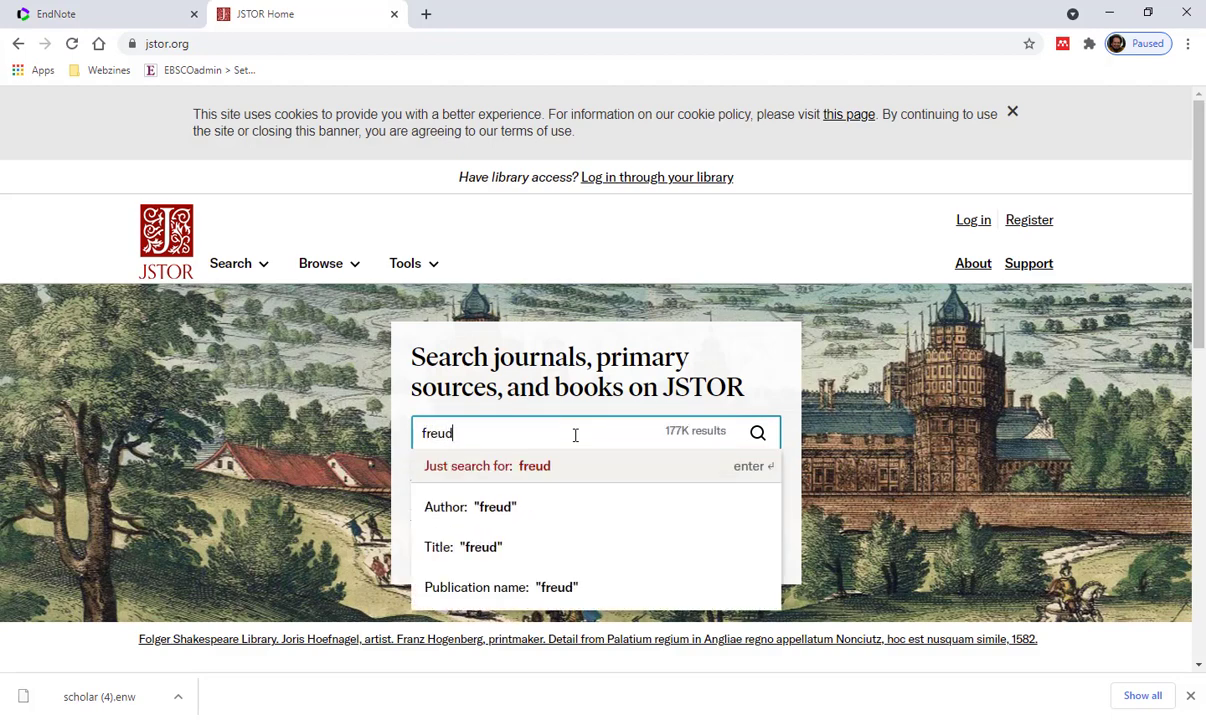
pyautogui.click(559, 512)
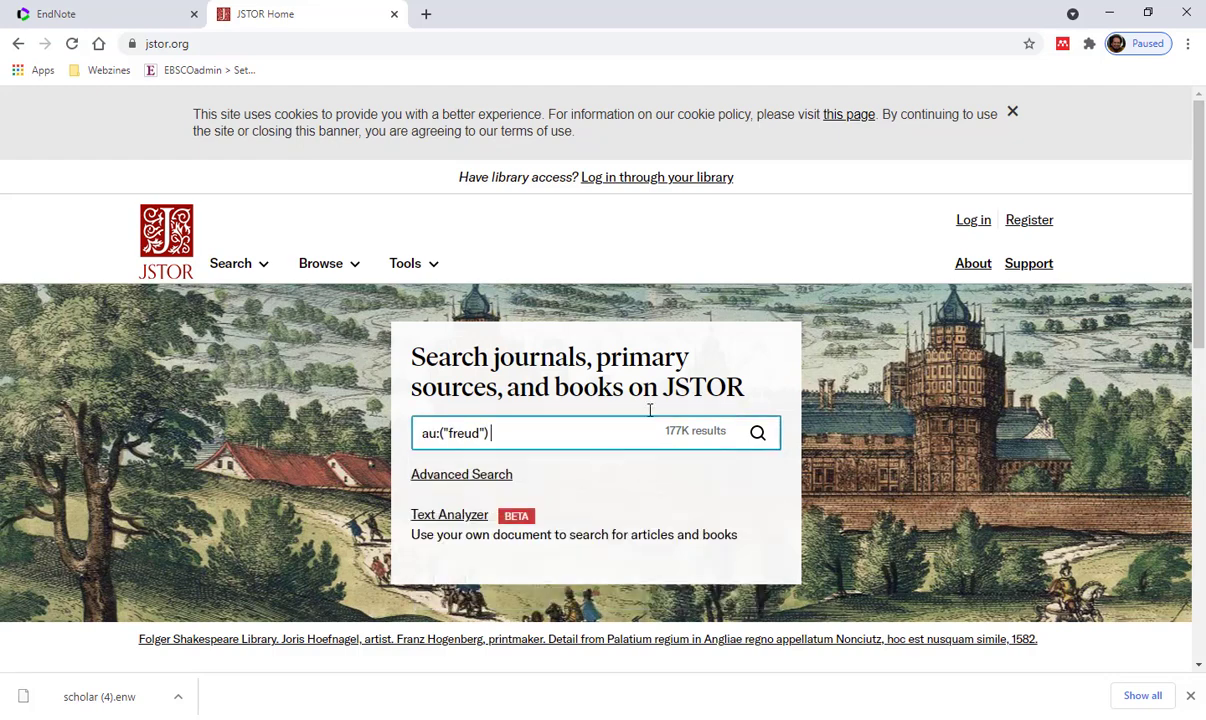
pyautogui.click(767, 440)
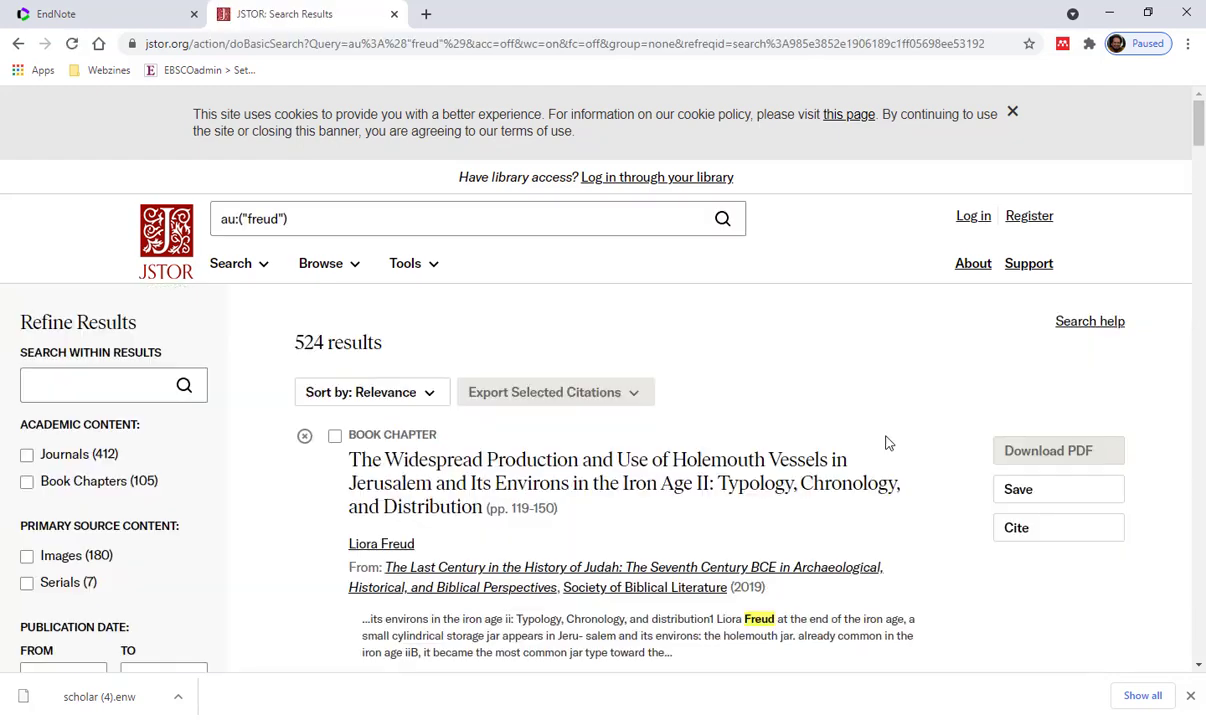
# - Export the citation of the first JSTOR result, the book chapter on holemouth vessels, as a RIS file
pyautogui.scroll(-1, 887, 441)
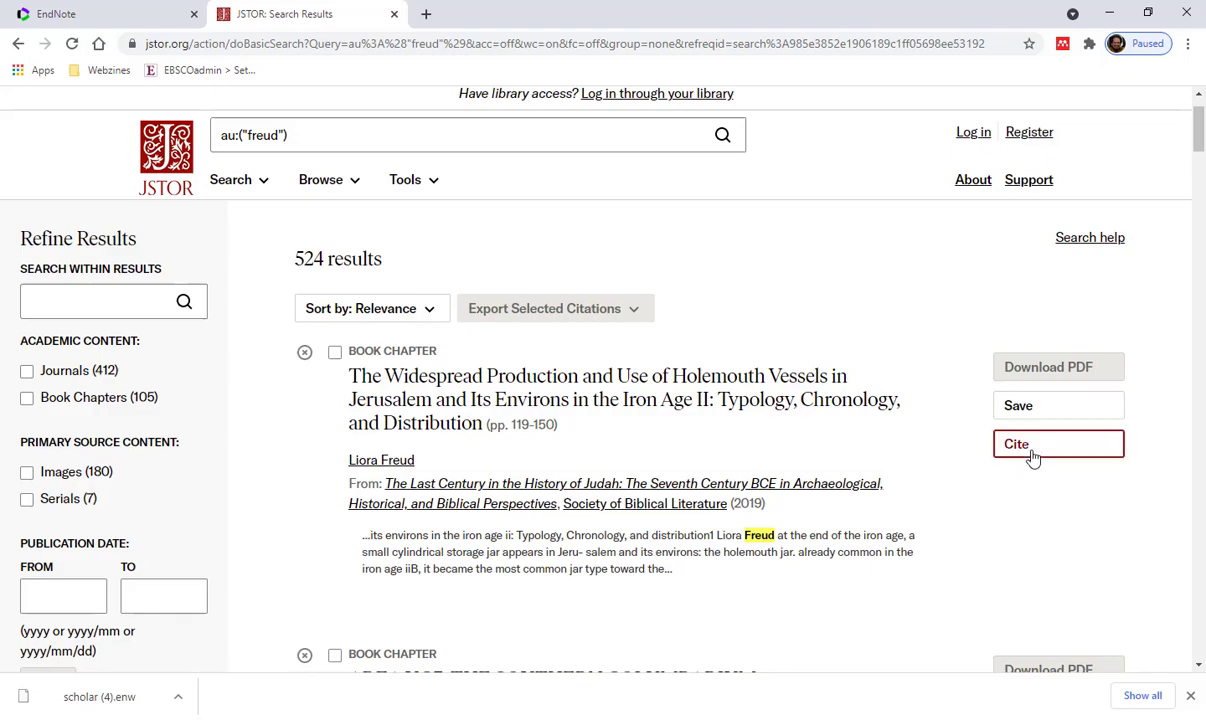
pyautogui.click(1033, 446)
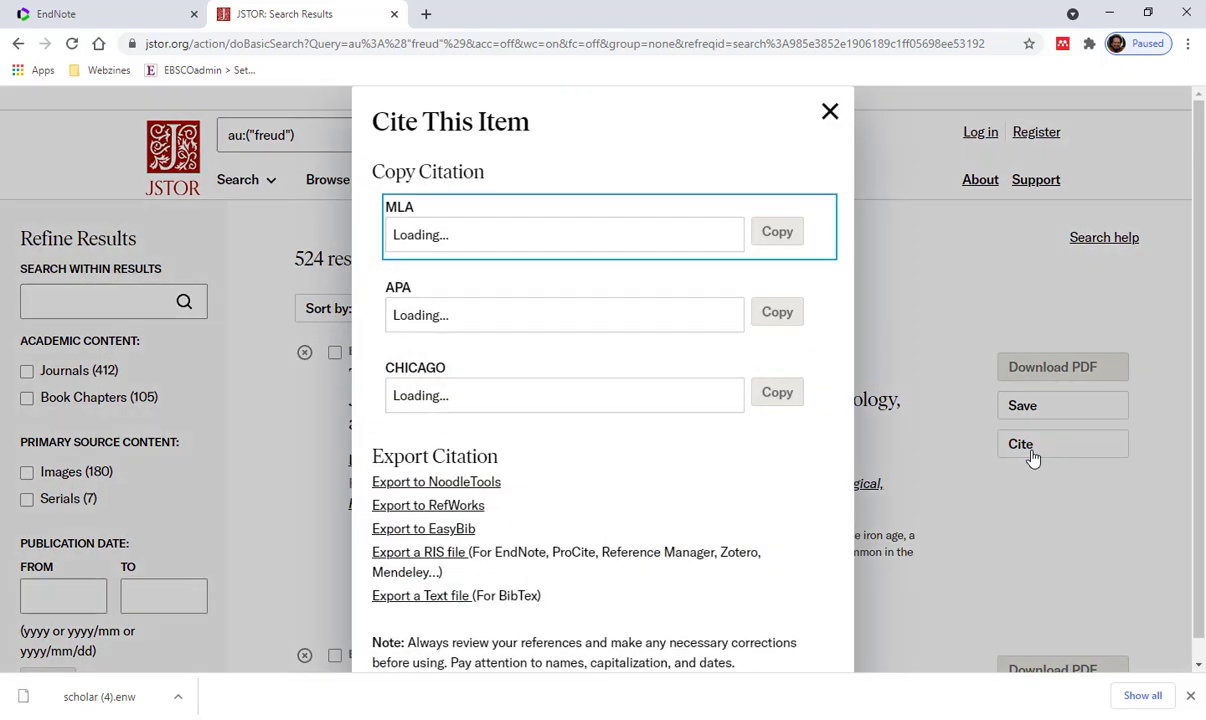
pyautogui.scroll(-4, 838, 453)
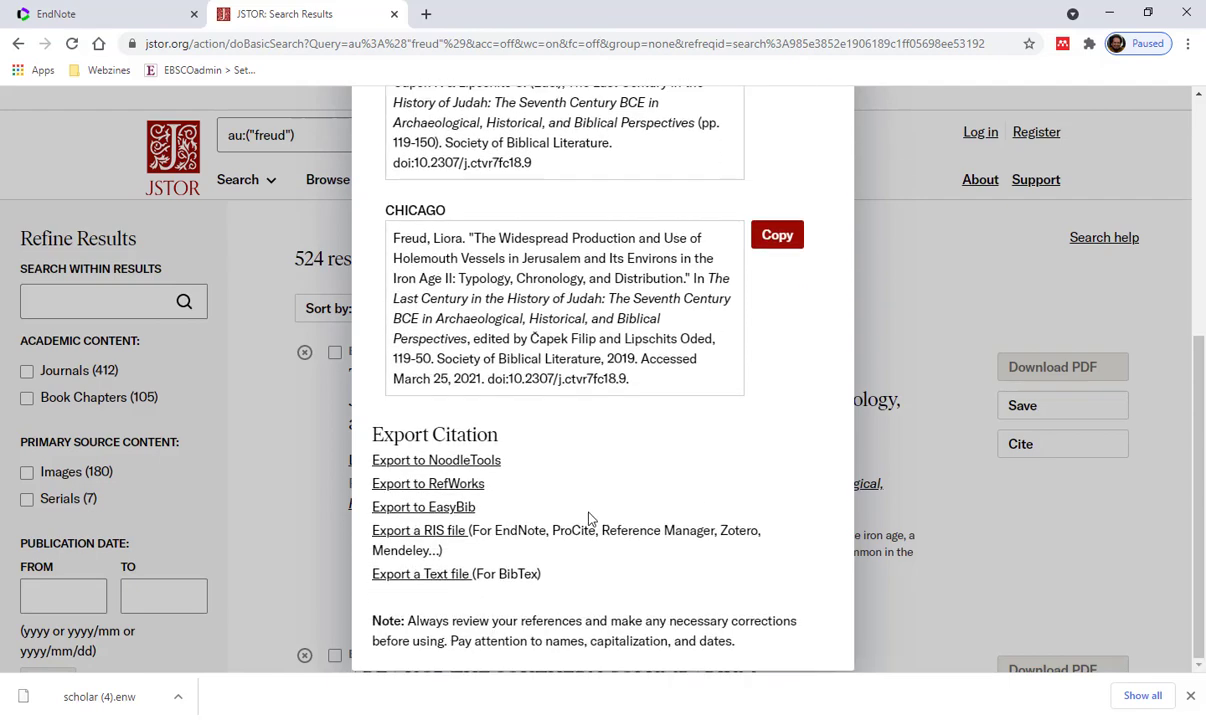
pyautogui.click(458, 537)
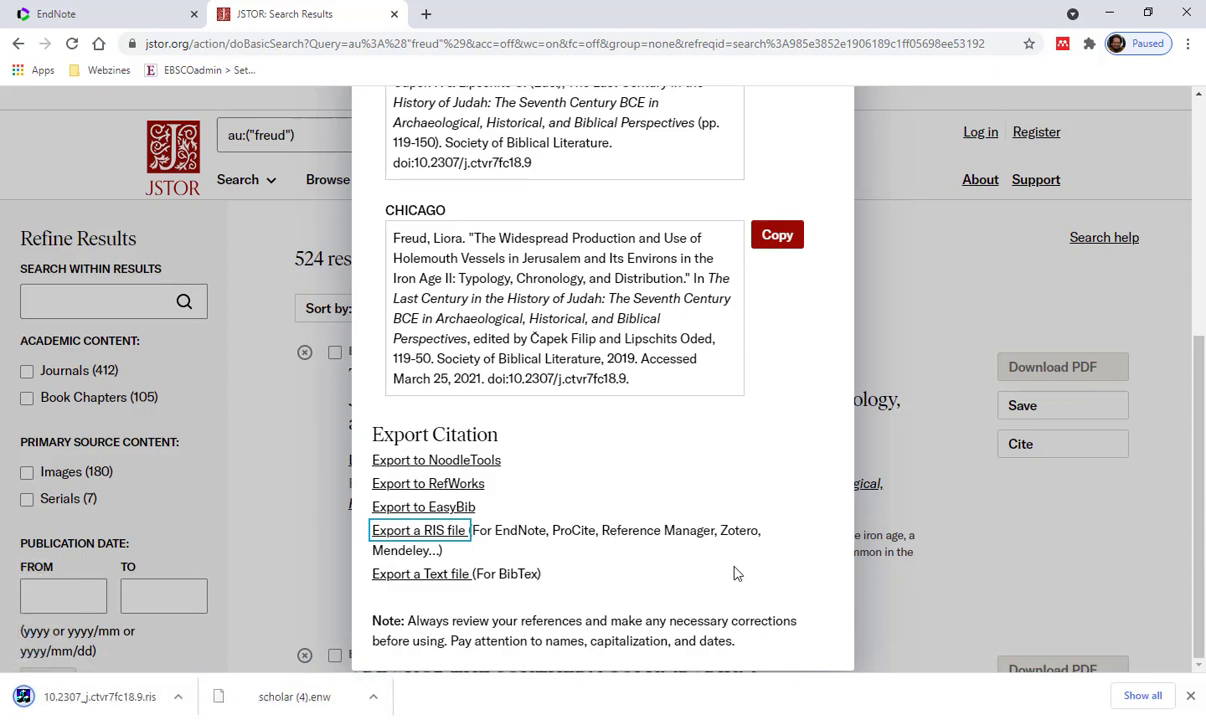
# - Return to EndNote's reference import and choose 10.2307_j.ctvr7fc18.9.ris from the Downloads folder
pyautogui.click(140, 13)
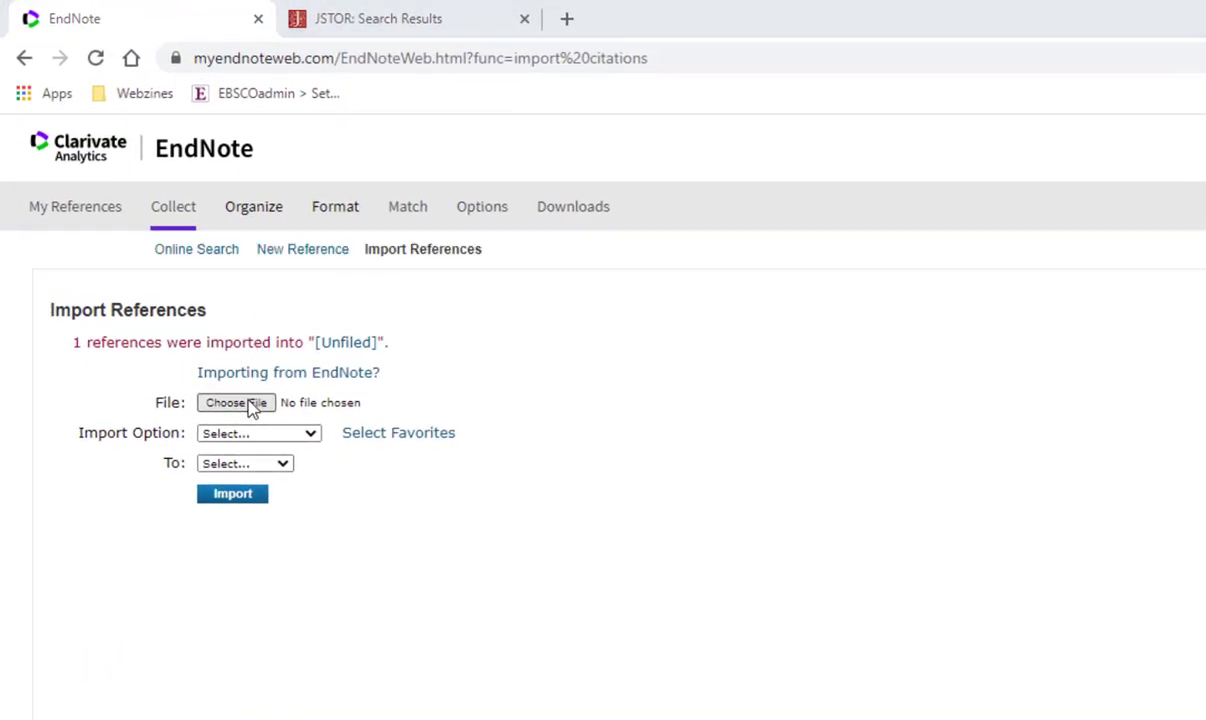
pyautogui.click(252, 404)
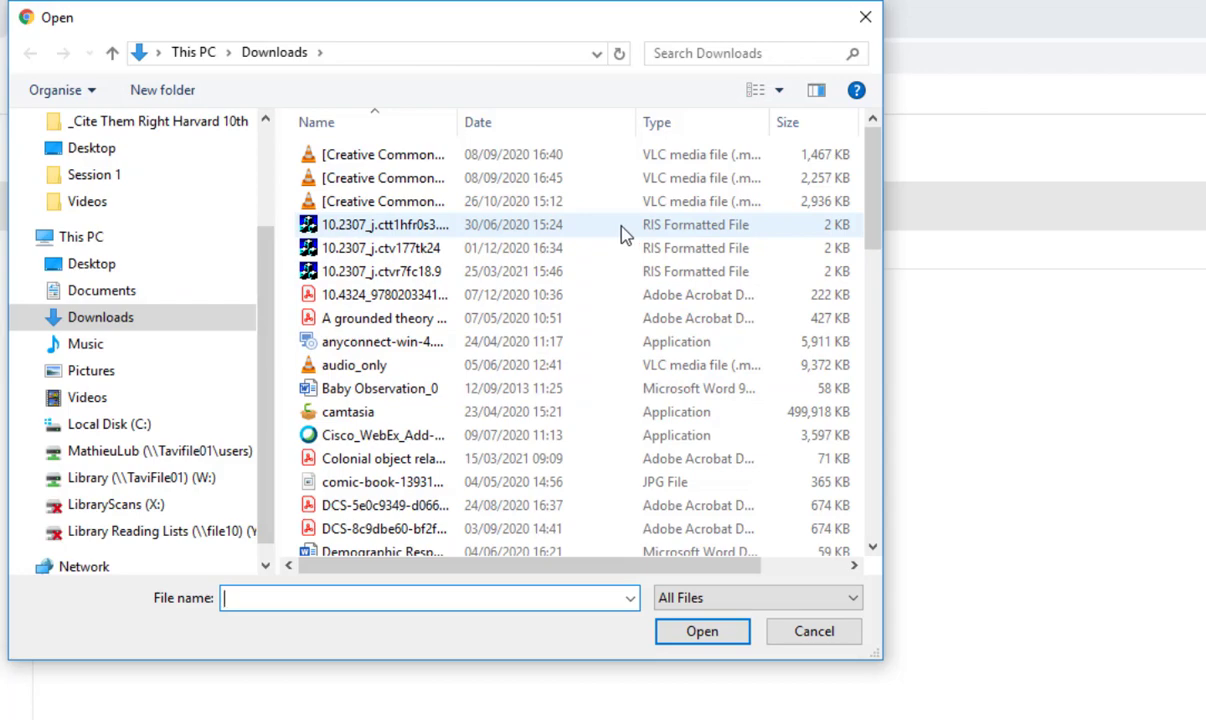
pyautogui.click(610, 272)
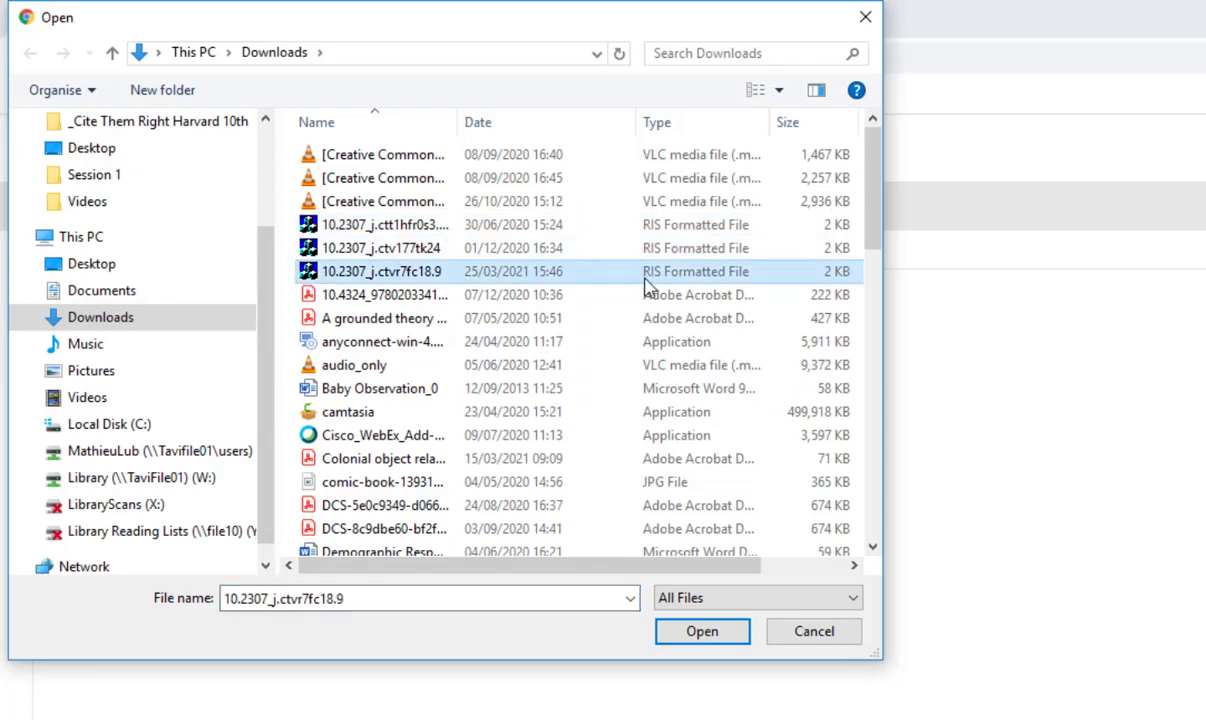
pyautogui.click(701, 631)
# - Import the chosen JSTOR file using the Refman RIS option into the [Unfiled] group
pyautogui.click(312, 433)
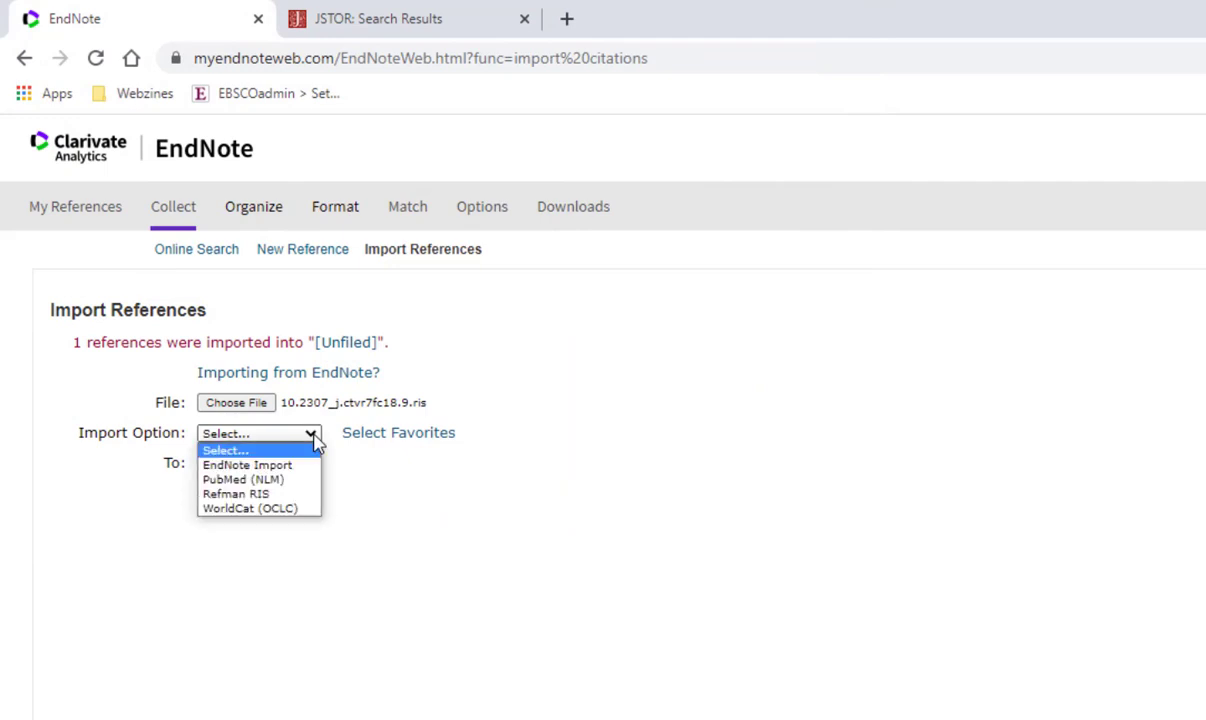
pyautogui.click(236, 494)
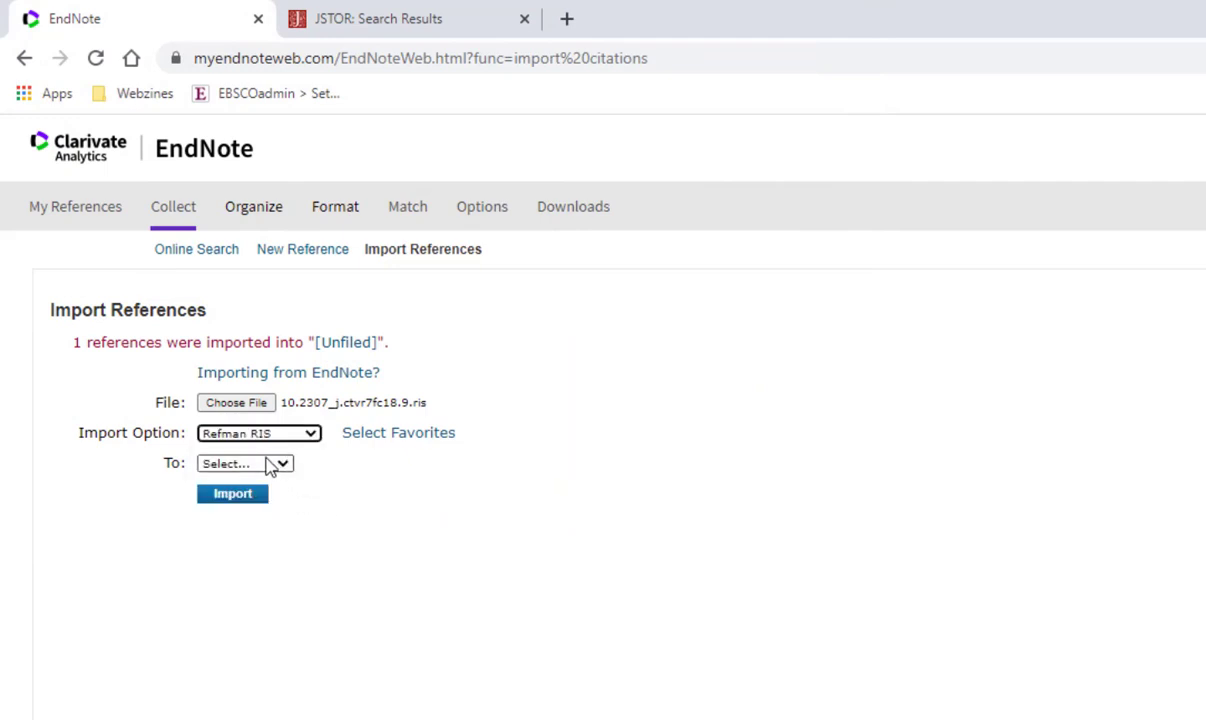
pyautogui.click(272, 464)
pyautogui.click(250, 568)
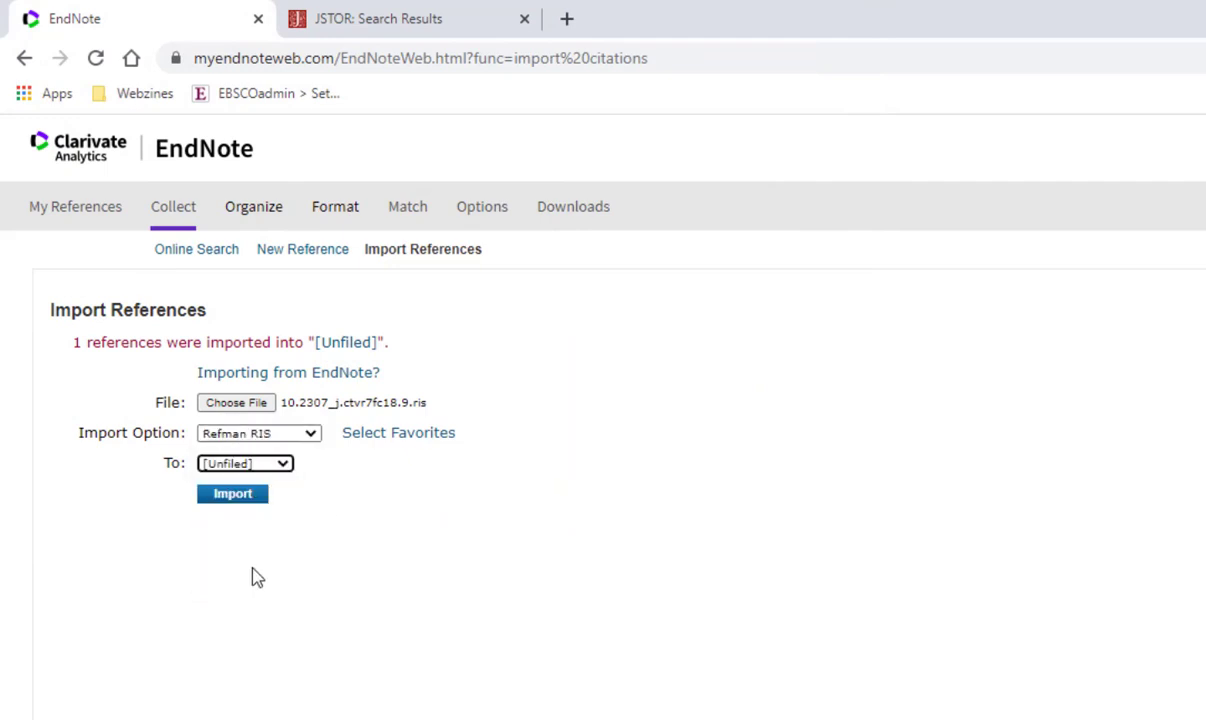
pyautogui.click(240, 496)
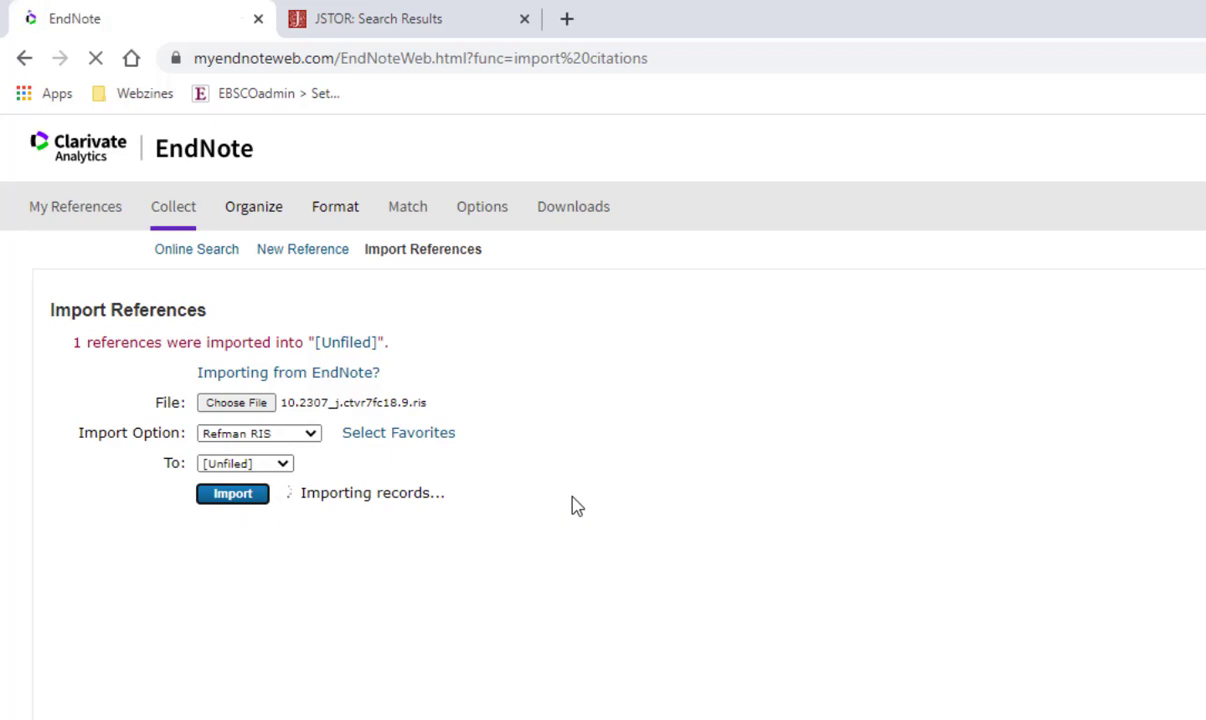